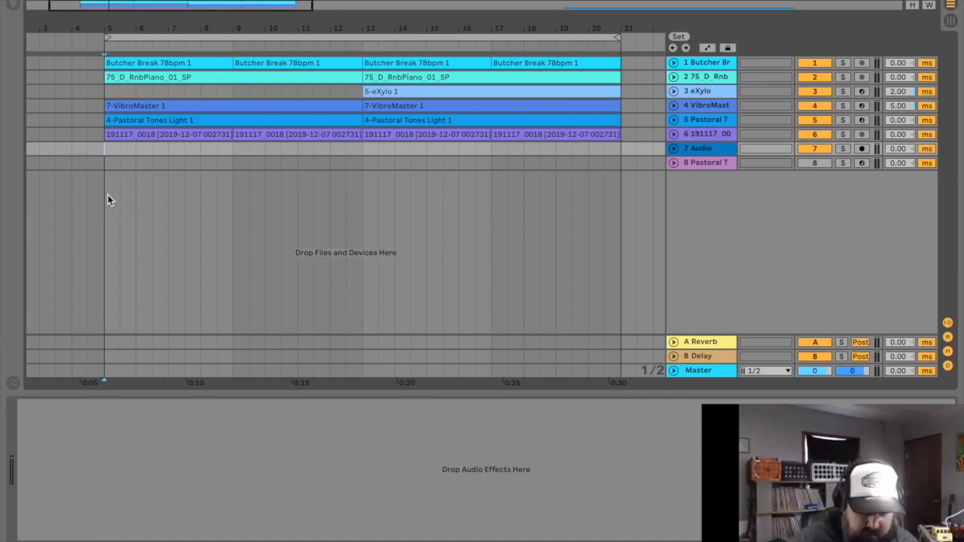
# Play the whole arrangement from bar 5 to hear all tracks together, and stop playback
pyautogui.click(710, 62)
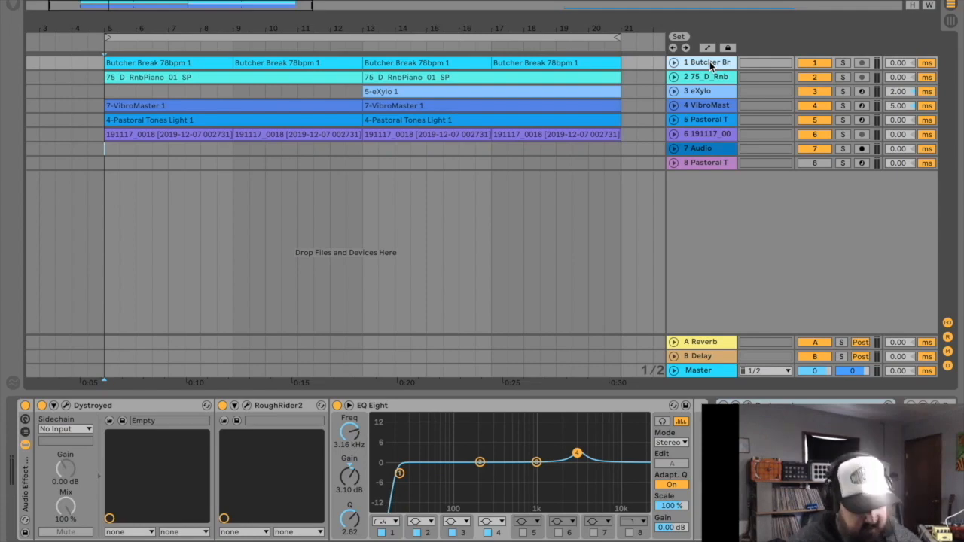
pyautogui.click(105, 148)
pyautogui.press('space')
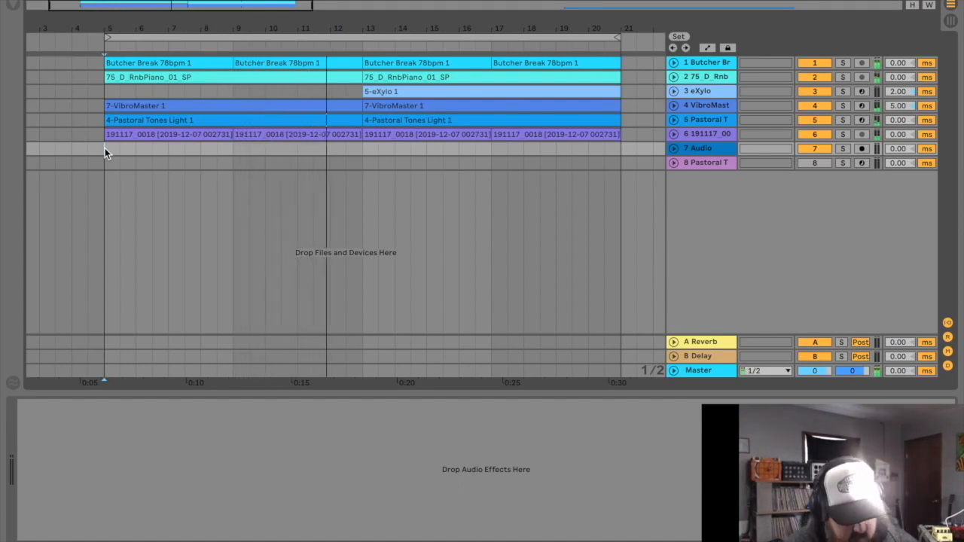
pyautogui.press('space')
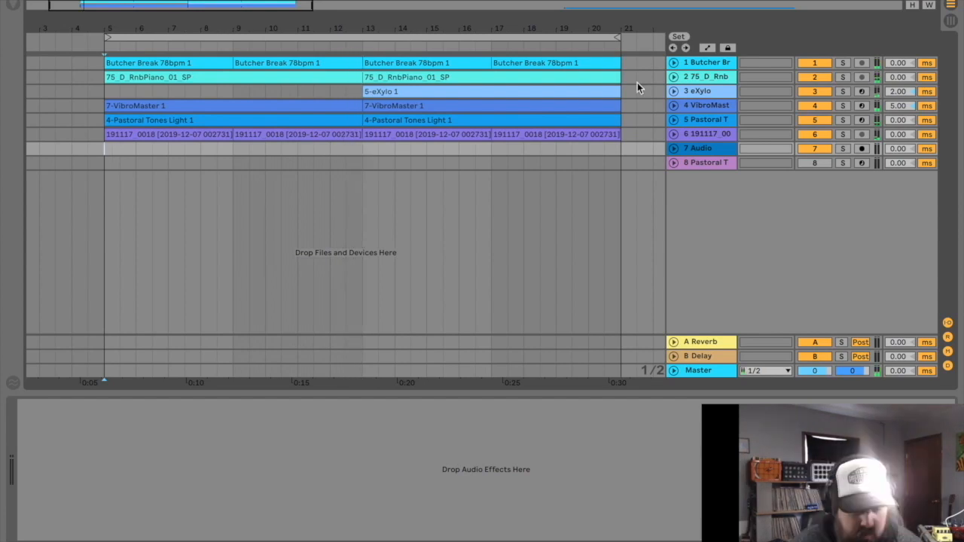
# Solo the Butcher Break drum track with its effect rack switched off, and open the Dystroyed plugin window
pyautogui.click(712, 62)
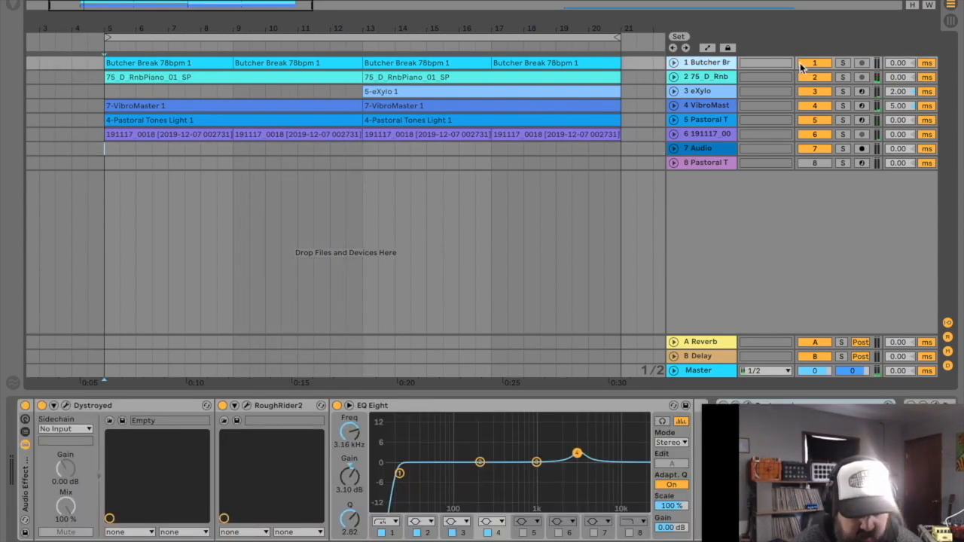
pyautogui.click(844, 63)
pyautogui.click(25, 406)
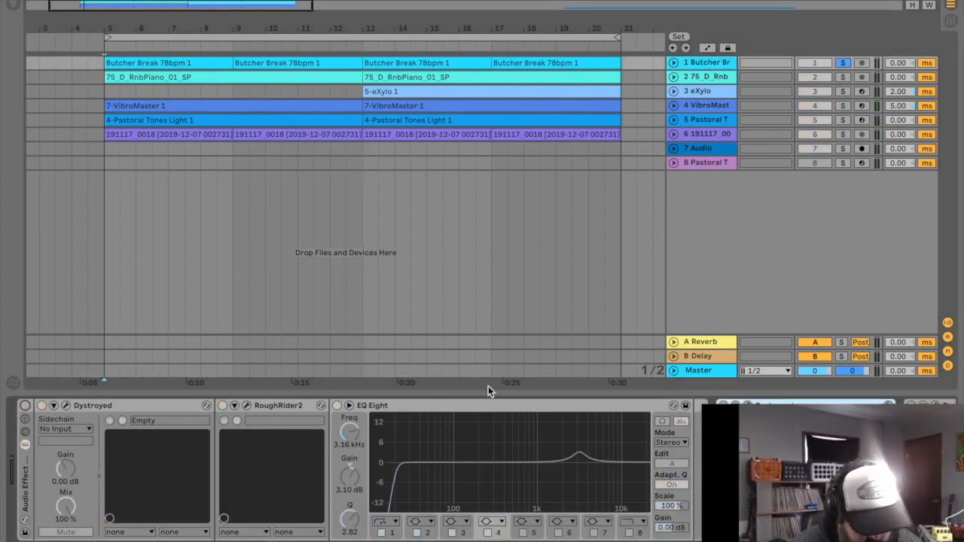
pyautogui.press('super+alt+p')
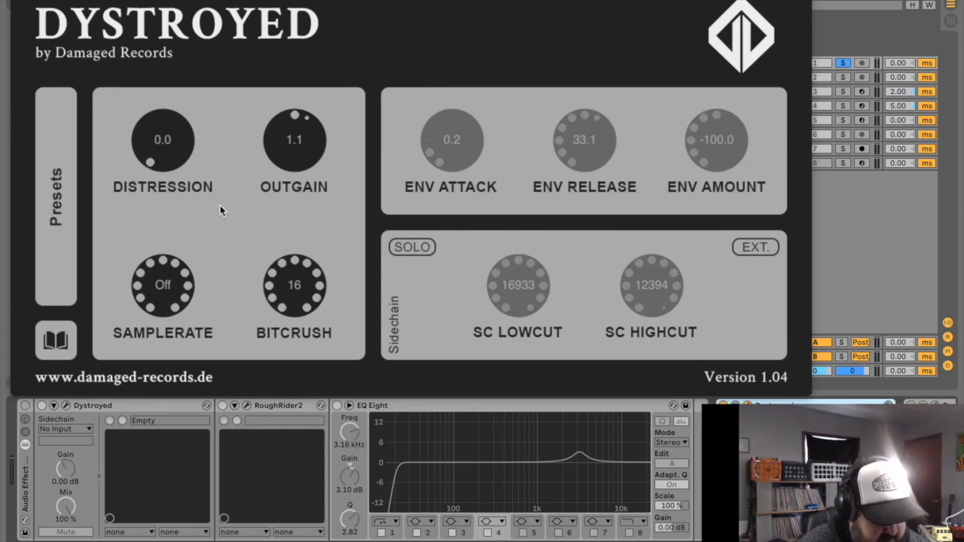
# Try out the Distression, Outgain and Samplerate controls in Dystroyed, and undo the last change
pyautogui.moveTo(162, 145); pyautogui.dragTo(212, 209)
pyautogui.moveTo(289, 147); pyautogui.dragTo(286, 157)
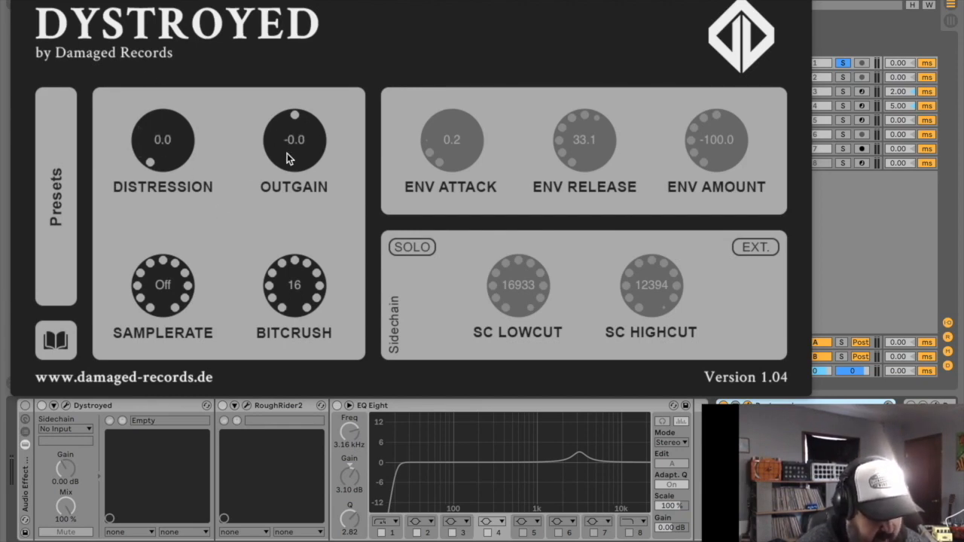
pyautogui.moveTo(168, 153); pyautogui.dragTo(160, 77)
pyautogui.moveTo(310, 143); pyautogui.dragTo(310, 184)
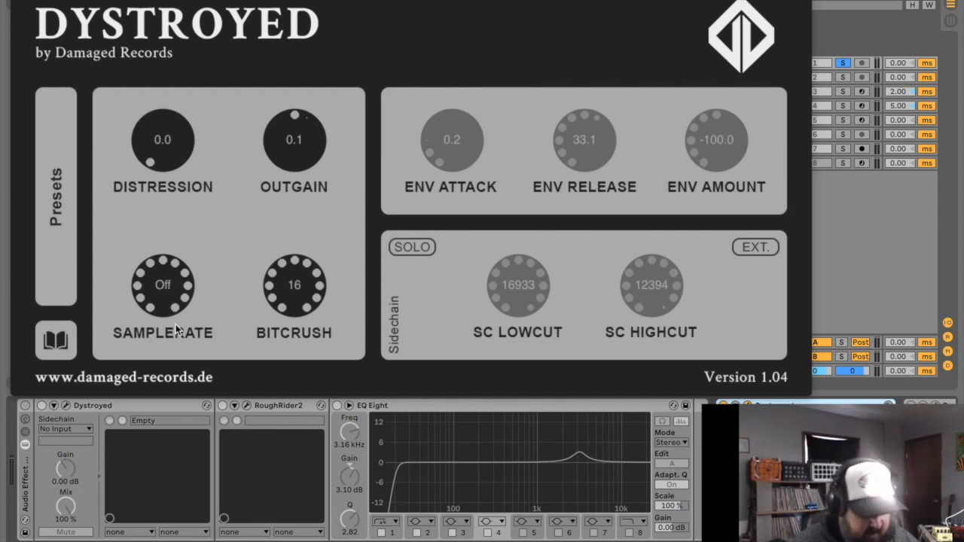
pyautogui.moveTo(166, 285); pyautogui.dragTo(163, 298)
pyautogui.press('super+z')
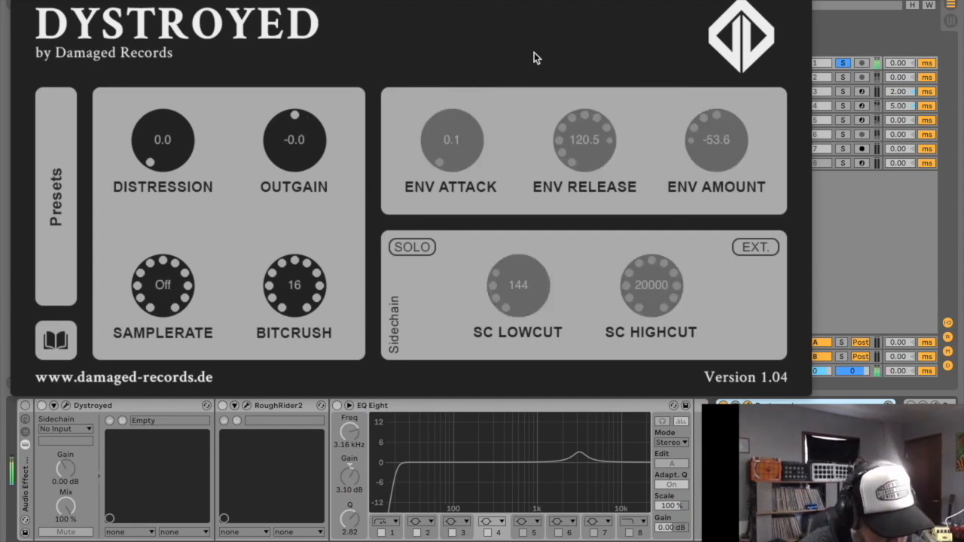
# Set Dystroyed's Samplerate to 9002, Bitcrush to 9, Distression to 22.9 and Outgain to -2.4 while the drums play
pyautogui.moveTo(157, 288); pyautogui.dragTo(154, 372)
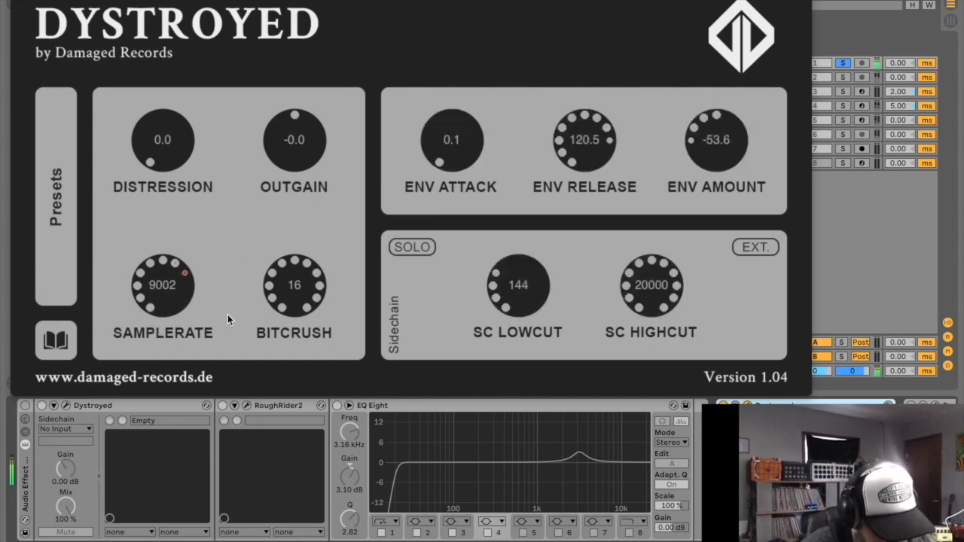
pyautogui.moveTo(304, 296); pyautogui.dragTo(293, 400)
pyautogui.moveTo(161, 143); pyautogui.dragTo(157, 94)
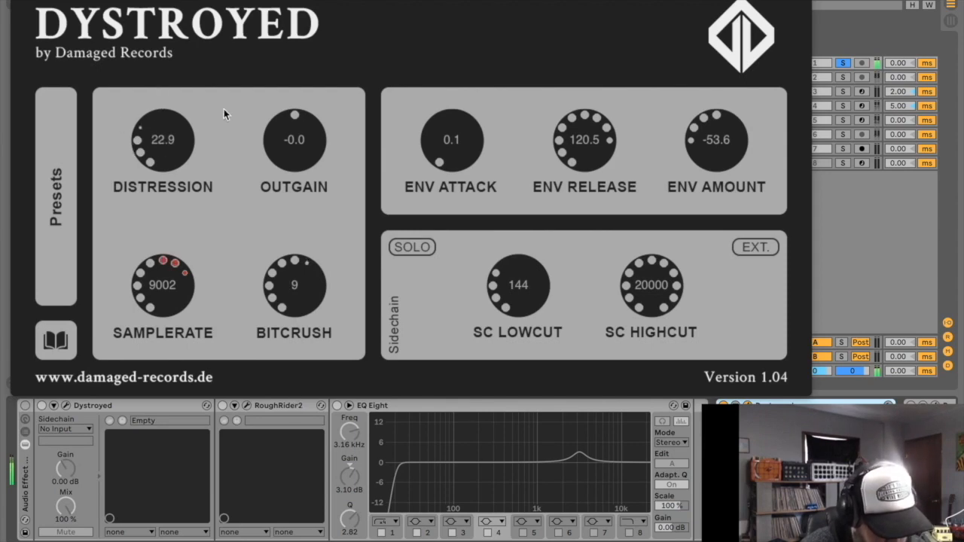
pyautogui.moveTo(311, 152); pyautogui.dragTo(309, 163)
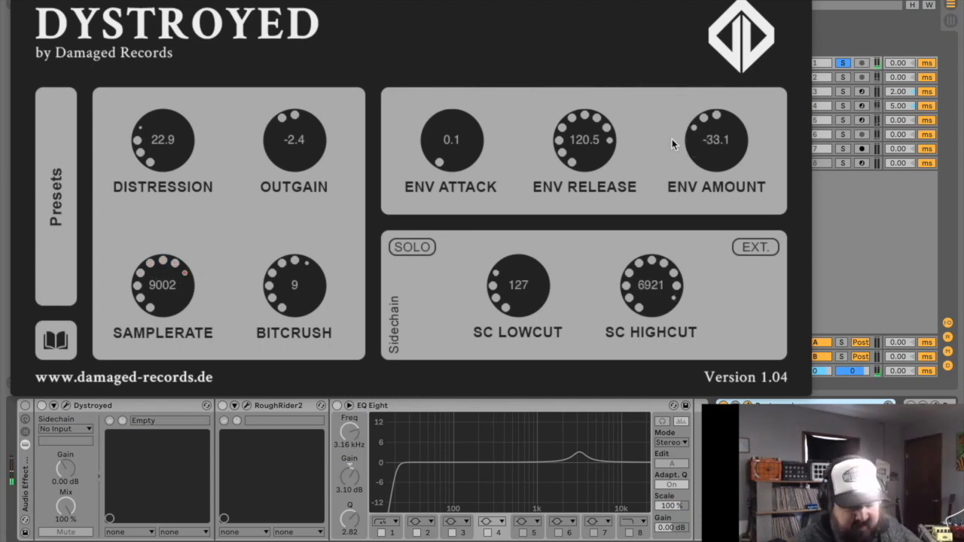
# Set Dystroyed's SC Lowcut to 144, Distression to 82.8, Bitcrush to 4 and Samplerate to 1276
pyautogui.moveTo(510, 301); pyautogui.dragTo(511, 298)
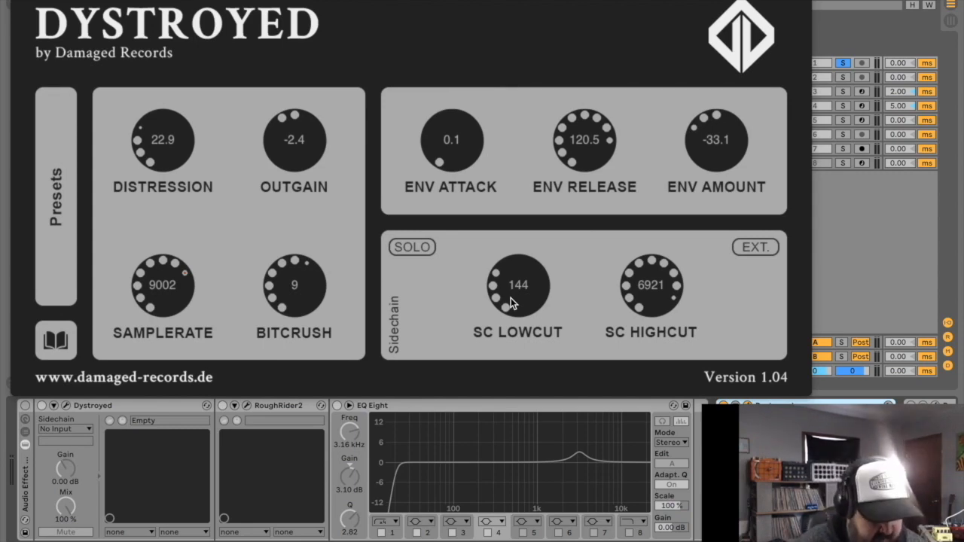
pyautogui.moveTo(158, 148); pyautogui.dragTo(139, 3)
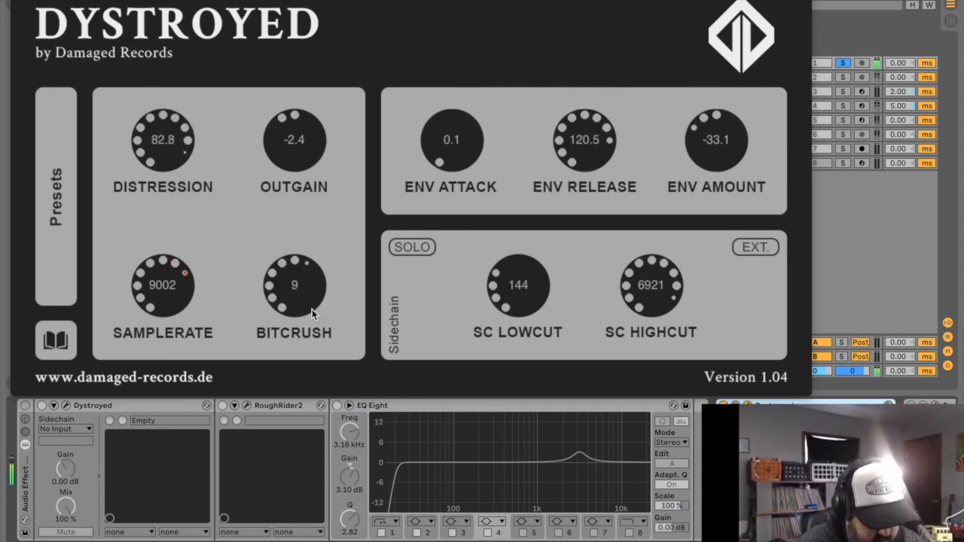
pyautogui.moveTo(302, 290); pyautogui.dragTo(312, 375)
pyautogui.moveTo(158, 285); pyautogui.dragTo(166, 380)
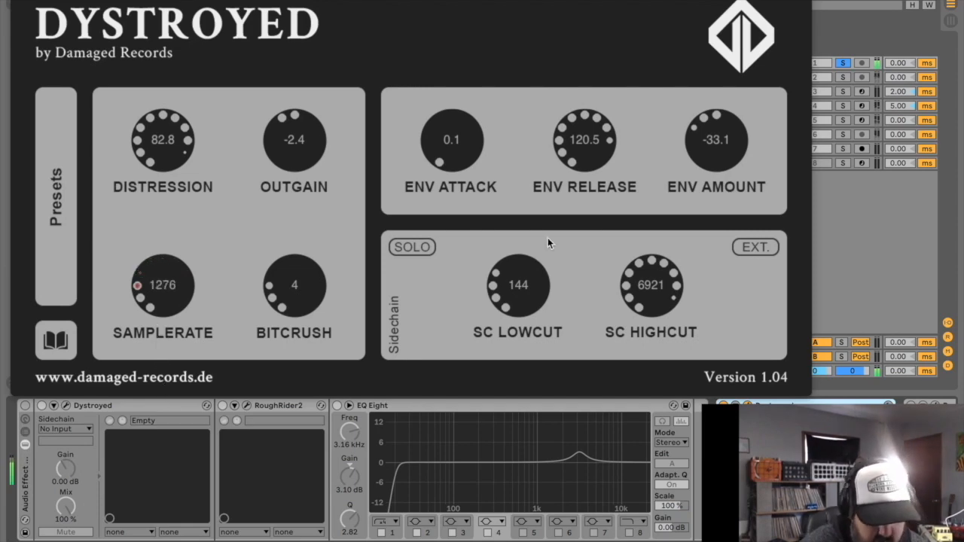
# Set Dystroyed's SC Lowcut to 4201, SC Highcut to 2888, Env Release to 51.0 and Env Amount to 44.0
pyautogui.moveTo(538, 292); pyautogui.dragTo(533, 264)
pyautogui.moveTo(735, 123); pyautogui.dragTo(735, 6)
pyautogui.moveTo(708, 156); pyautogui.dragTo(706, 87)
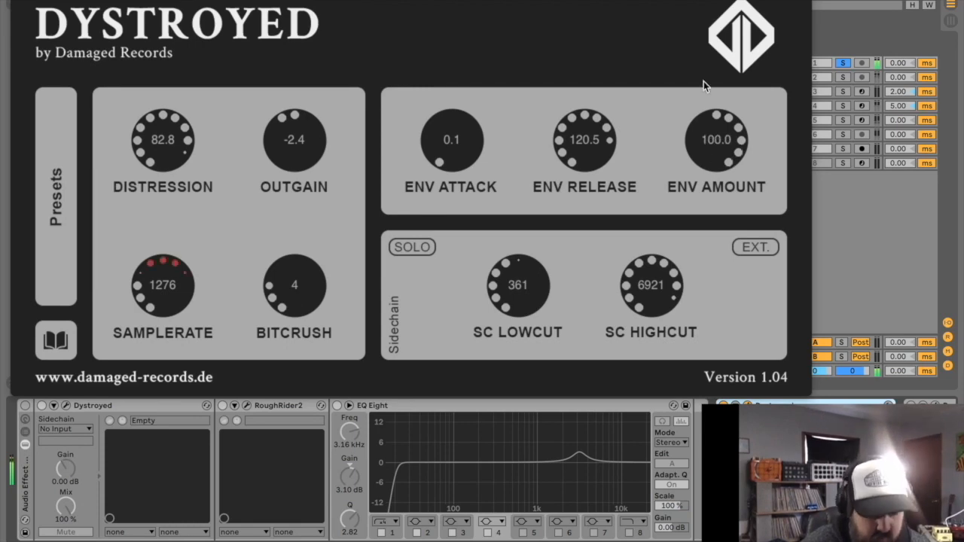
pyautogui.moveTo(660, 293); pyautogui.dragTo(653, 329)
pyautogui.moveTo(520, 281); pyautogui.dragTo(513, 192)
pyautogui.moveTo(584, 137); pyautogui.dragTo(583, 168)
pyautogui.moveTo(737, 129); pyautogui.dragTo(721, 219)
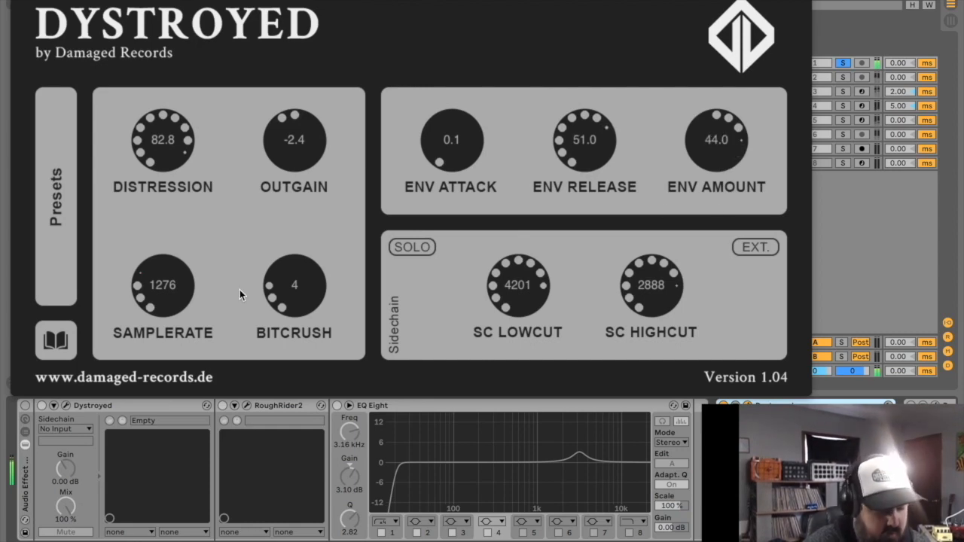
# Set Dystroyed's Samplerate to 6472 and Bitcrush to 6, and close the plugin window
pyautogui.moveTo(173, 306); pyautogui.dragTo(165, 213)
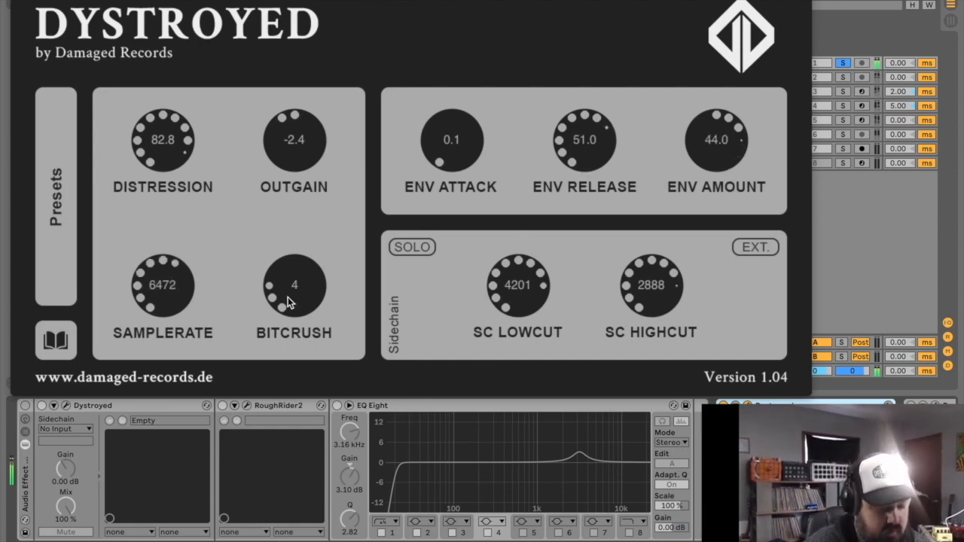
pyautogui.moveTo(285, 307); pyautogui.dragTo(283, 282)
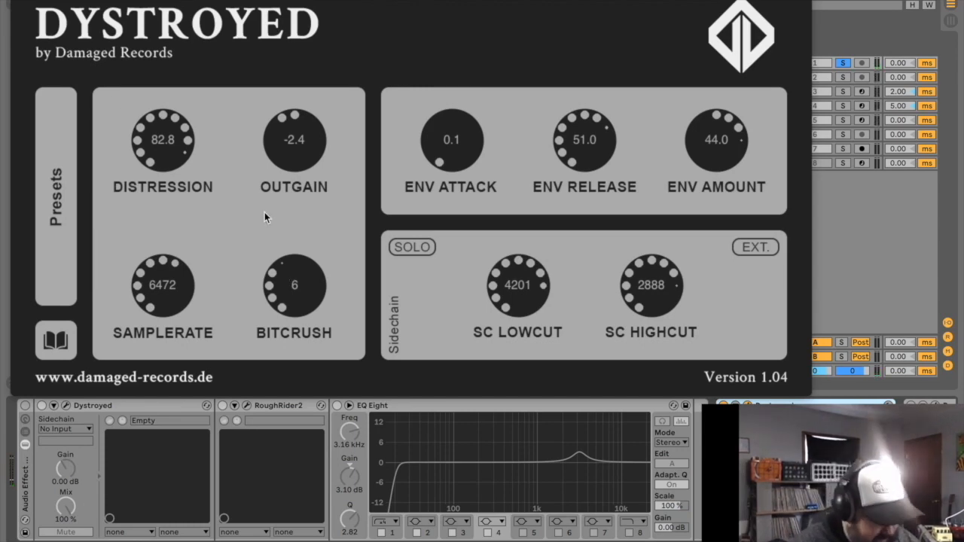
pyautogui.click(19, 1)
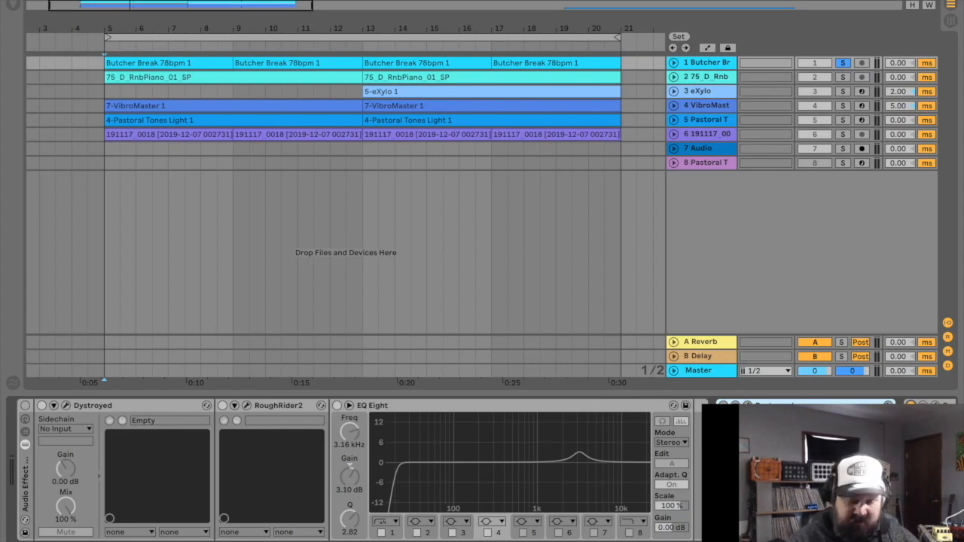
# Compress the drums with RoughRider2 at Mix 90%, Sensitivity -53 dB and Make-Up Gain 18 dB, and stop playback
pyautogui.click(936, 406)
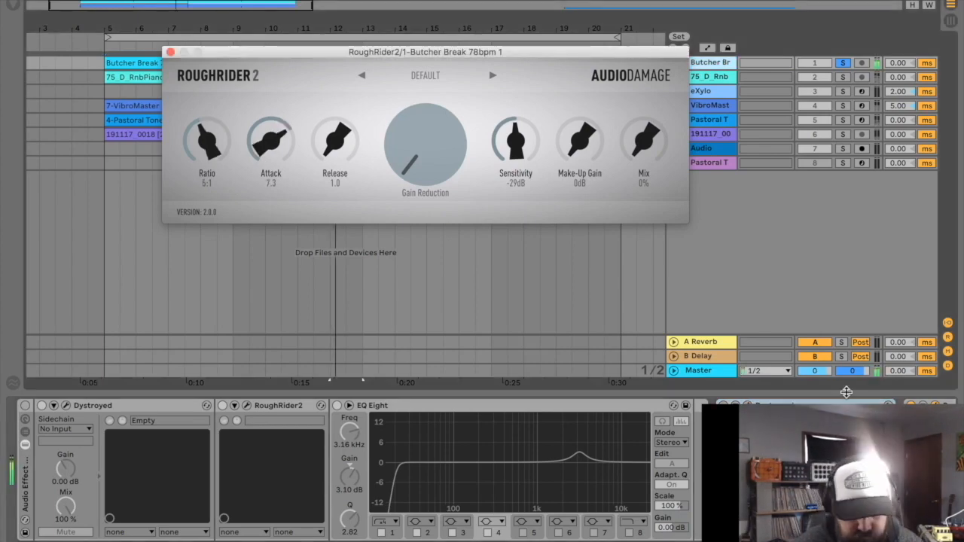
pyautogui.moveTo(650, 133); pyautogui.dragTo(639, 4)
pyautogui.moveTo(516, 140); pyautogui.dragTo(516, 80)
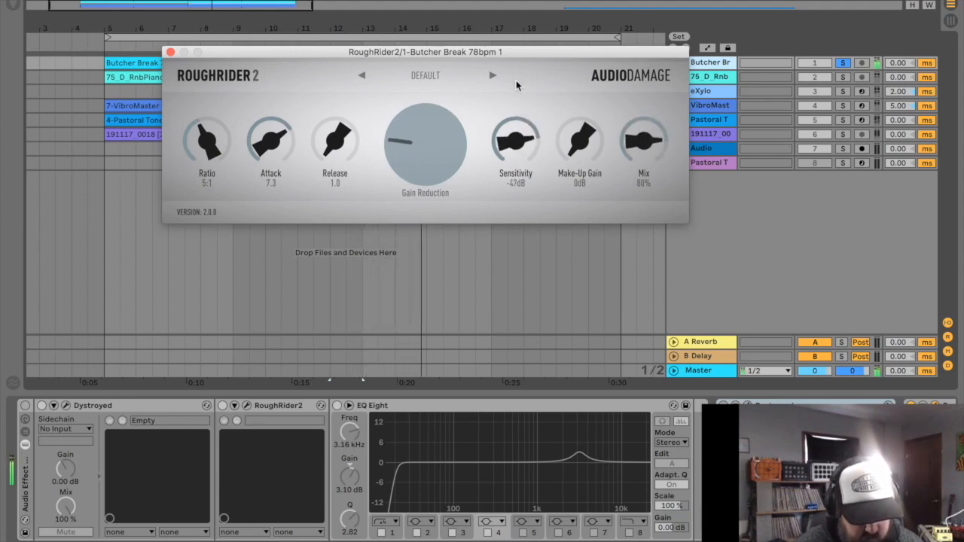
pyautogui.moveTo(652, 147); pyautogui.dragTo(586, 38)
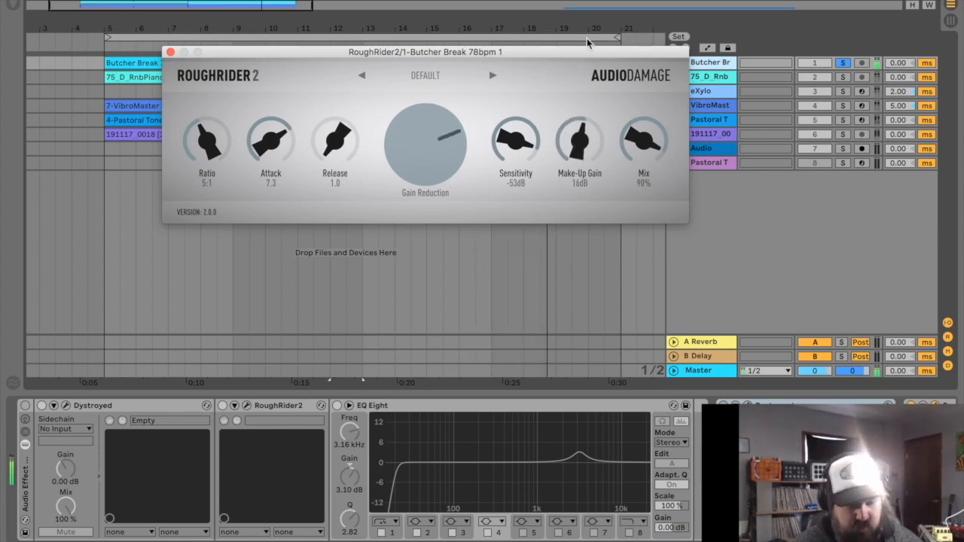
pyautogui.moveTo(582, 157); pyautogui.dragTo(579, 143)
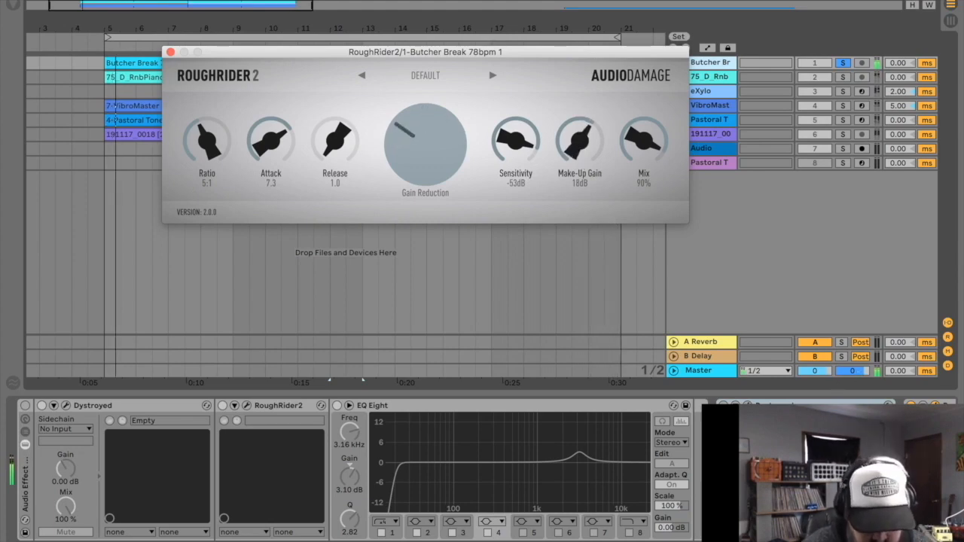
pyautogui.press('space')
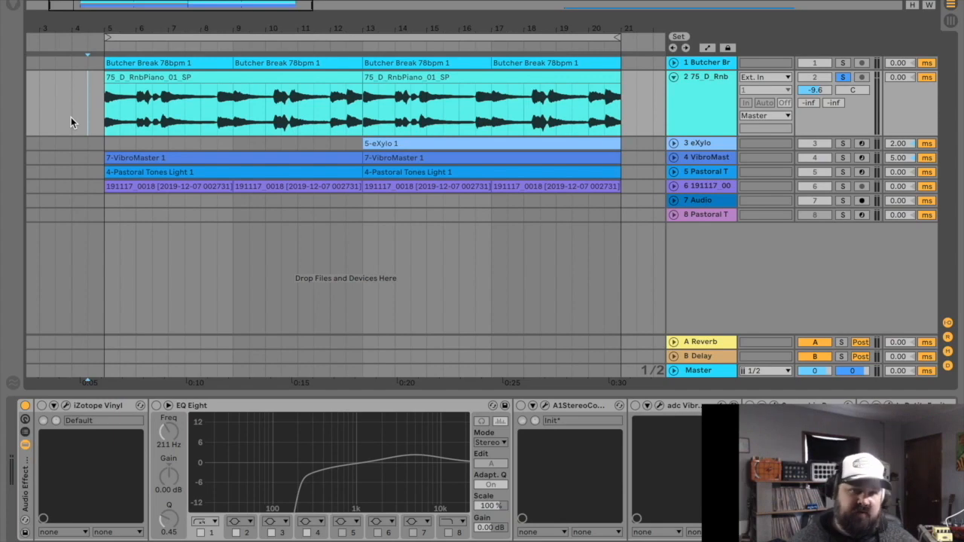
# Play the soloed RnbPiano track from bar 5 to hear it without its effects
pyautogui.click(104, 121)
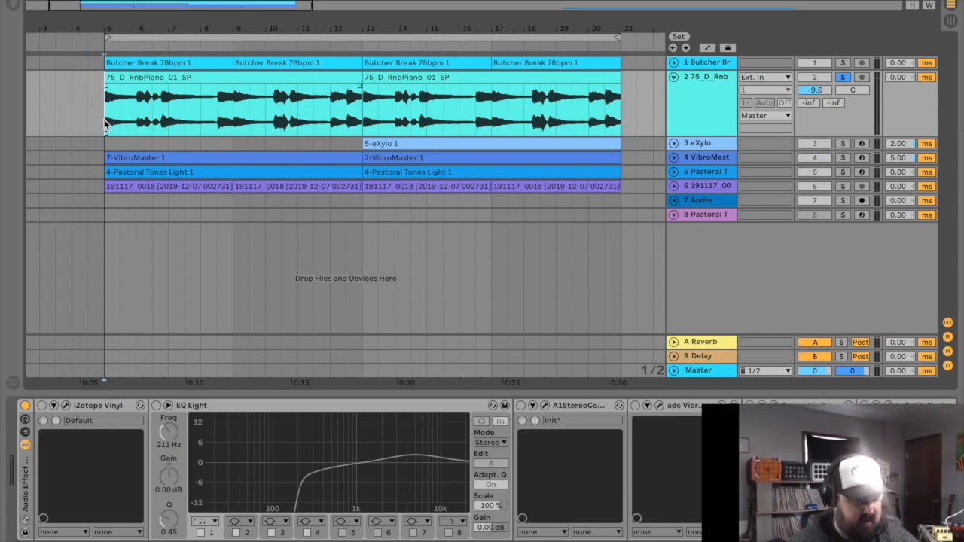
pyautogui.press('space')
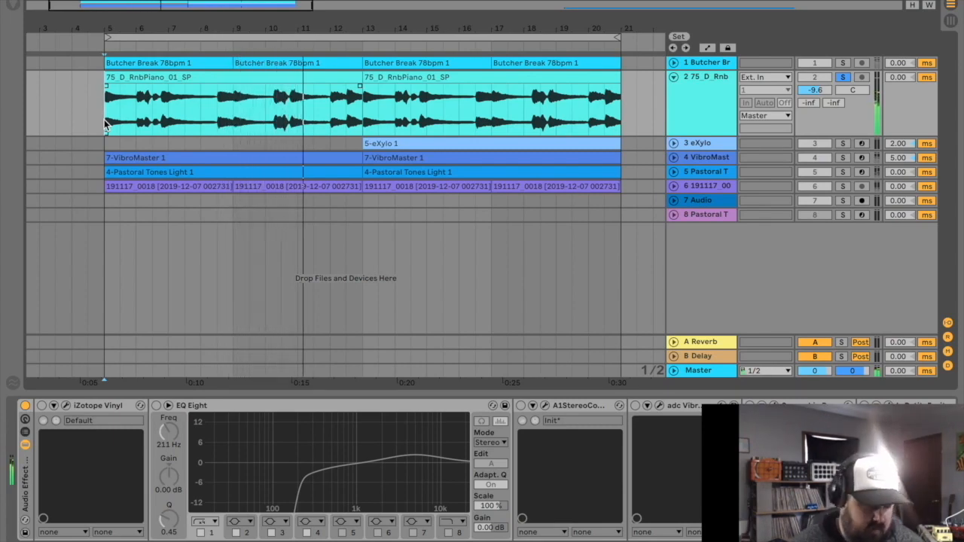
pyautogui.press('space')
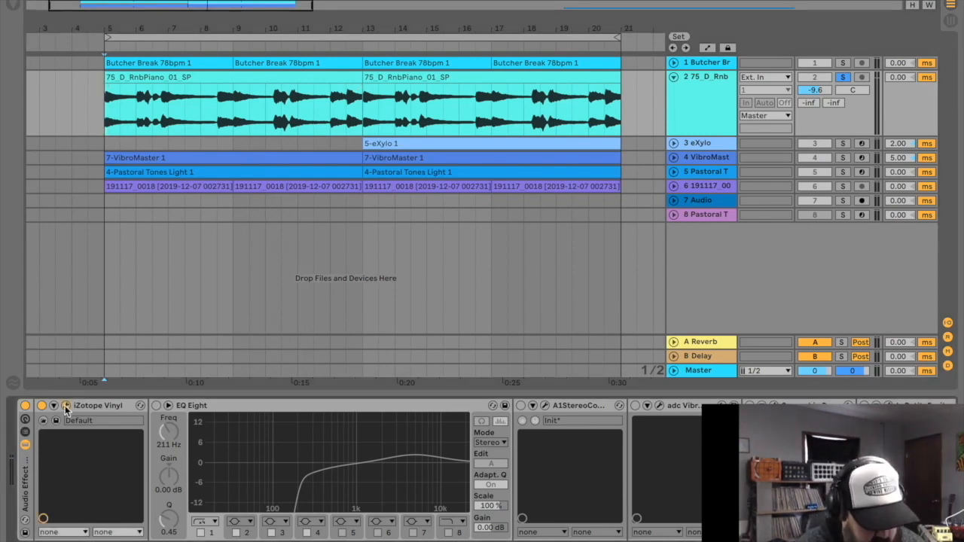
# Open iZotope Vinyl on the piano track, raise Wear well above half and set Warp Depth to about 60%
pyautogui.click(66, 406)
pyautogui.moveTo(269, 26); pyautogui.dragTo(276, 28)
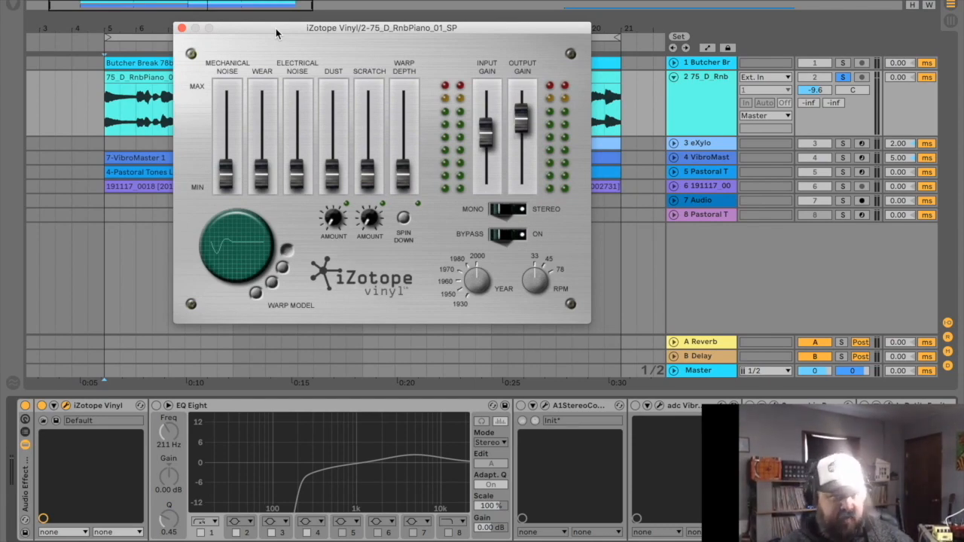
pyautogui.moveTo(260, 180); pyautogui.dragTo(260, 122)
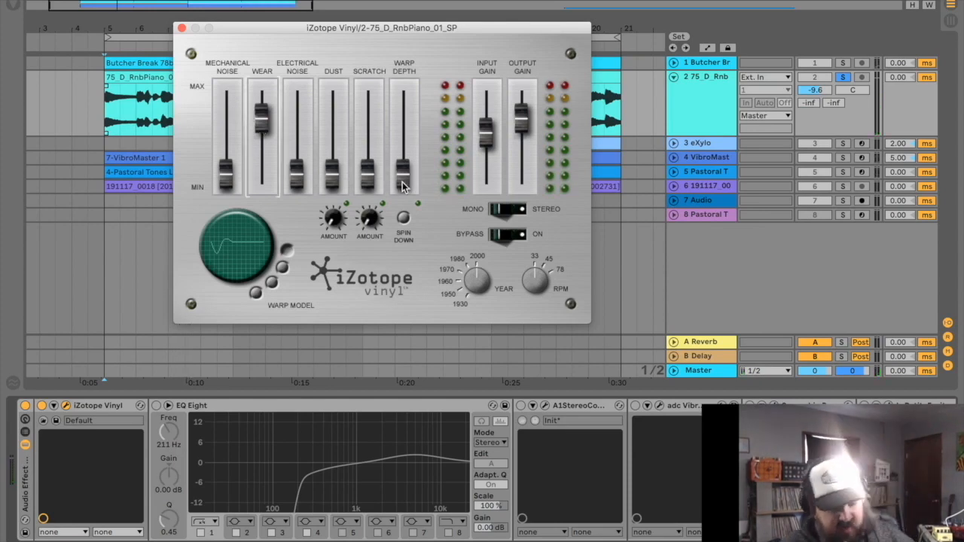
pyautogui.moveTo(402, 179); pyautogui.dragTo(405, 181)
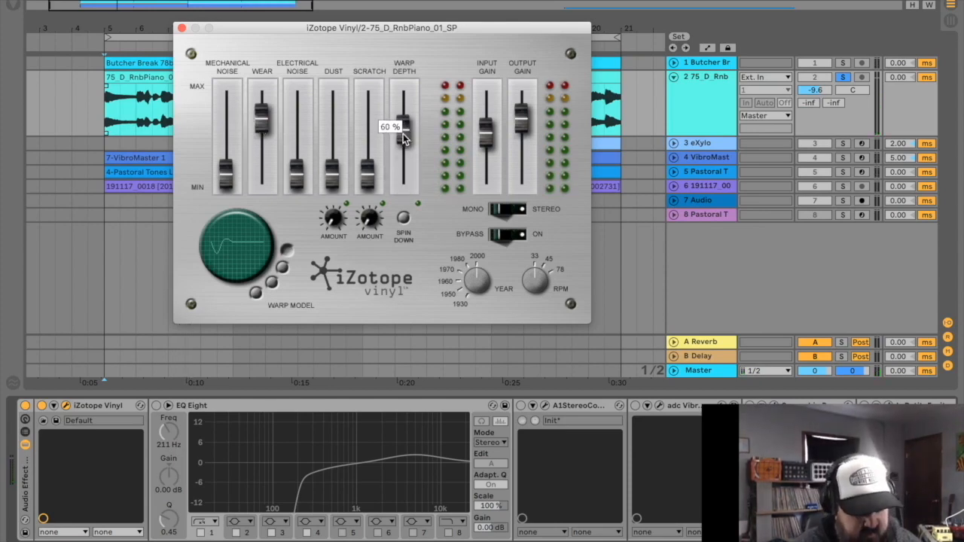
pyautogui.moveTo(402, 144); pyautogui.dragTo(401, 138)
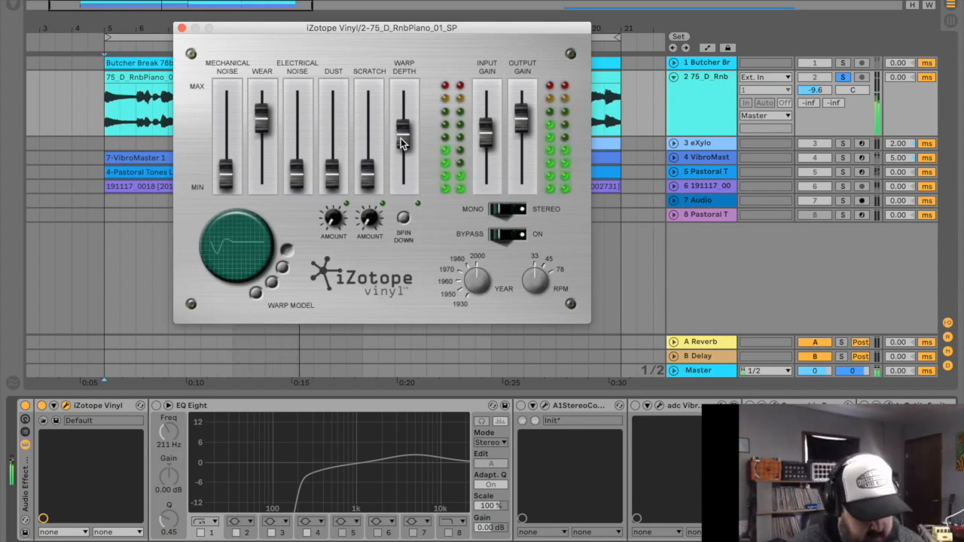
# Try out Vinyl's Mechanical Noise and Electrical Noise during playback, return both to minimum and stop playback
pyautogui.moveTo(224, 179)
pyautogui.mouseDown()
pyautogui.moveTo(222, 105)
pyautogui.moveTo(225, 175)
pyautogui.mouseUp()
pyautogui.moveTo(297, 173); pyautogui.dragTo(295, 105)
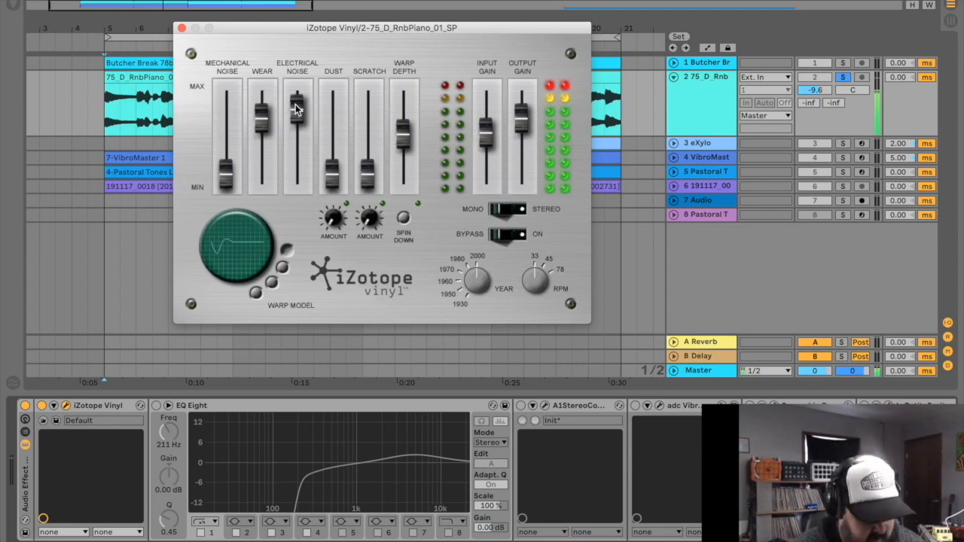
pyautogui.moveTo(295, 105); pyautogui.dragTo(295, 201)
pyautogui.press('space')
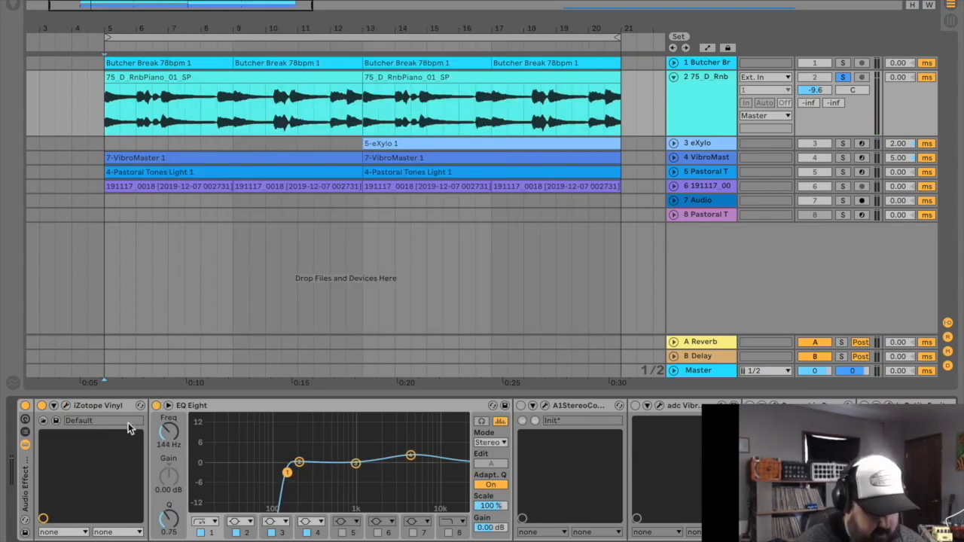
# Move the piano track's EQ Eight low-cut band up to about 230 Hz with a Q of 0.63 and audition it
pyautogui.click(66, 406)
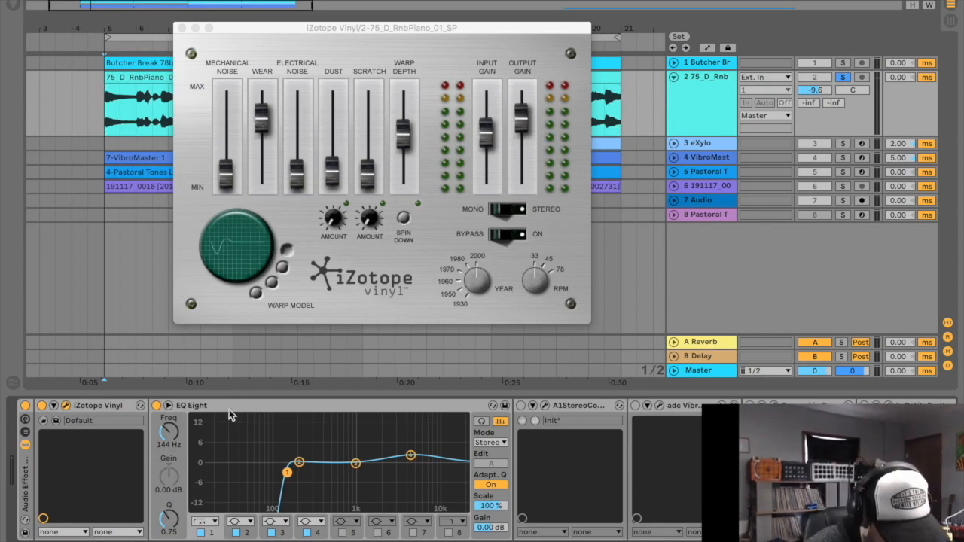
pyautogui.moveTo(287, 472)
pyautogui.mouseDown()
pyautogui.moveTo(315, 473)
pyautogui.moveTo(303, 475)
pyautogui.mouseUp()
pyautogui.press('space')
# Enable A1StereoControl on the piano track, widen its Stereo Width to 101%, narrow it, and readjust it for playback
pyautogui.click(522, 406)
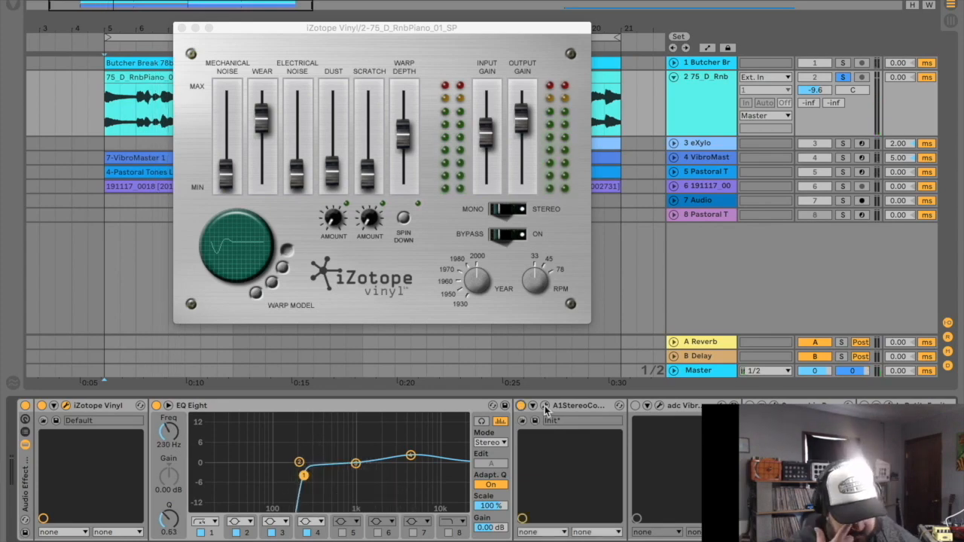
pyautogui.click(181, 27)
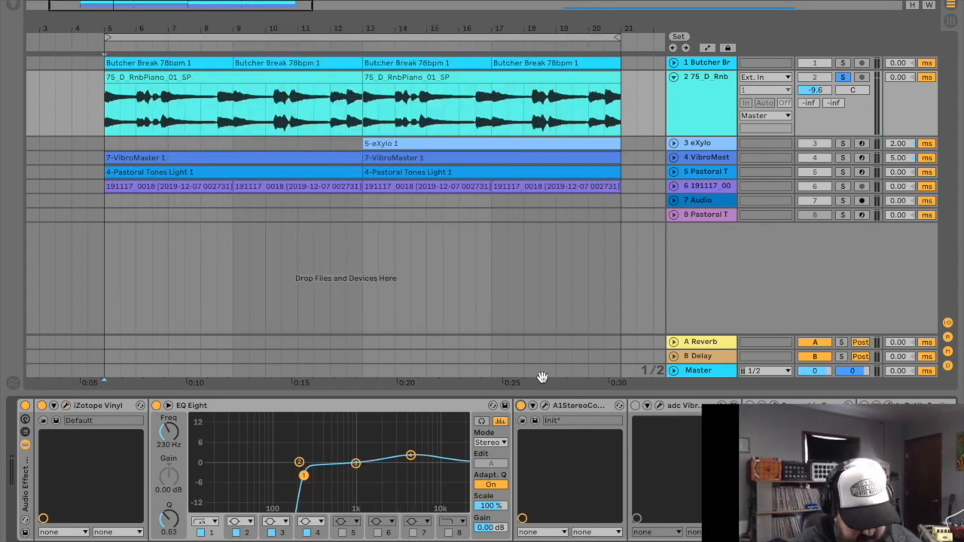
pyautogui.click(545, 407)
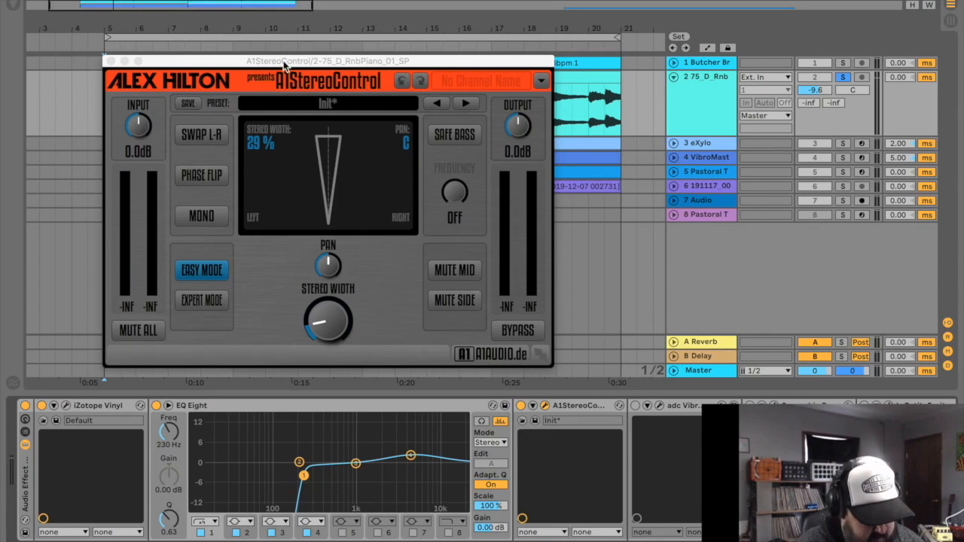
pyautogui.moveTo(282, 61); pyautogui.dragTo(277, 6)
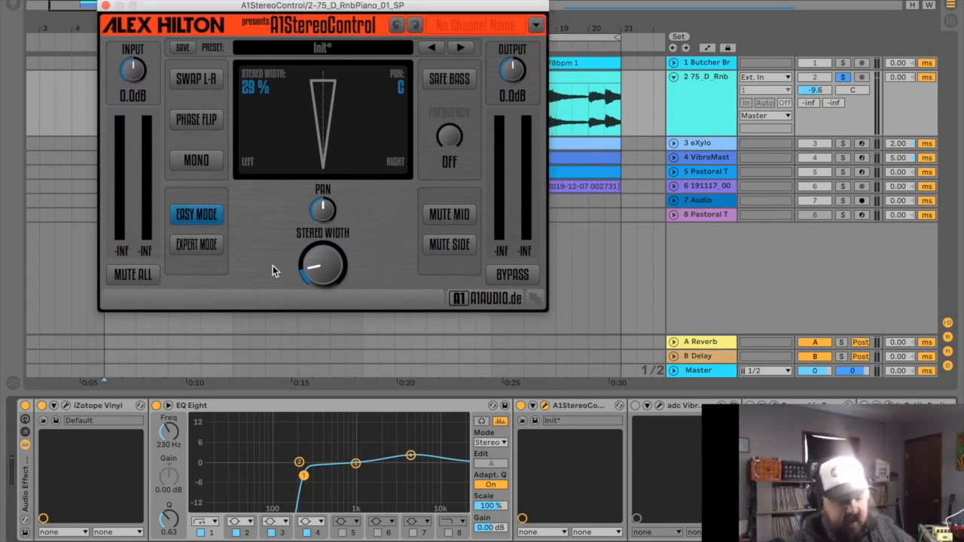
pyautogui.moveTo(323, 262); pyautogui.dragTo(323, 207)
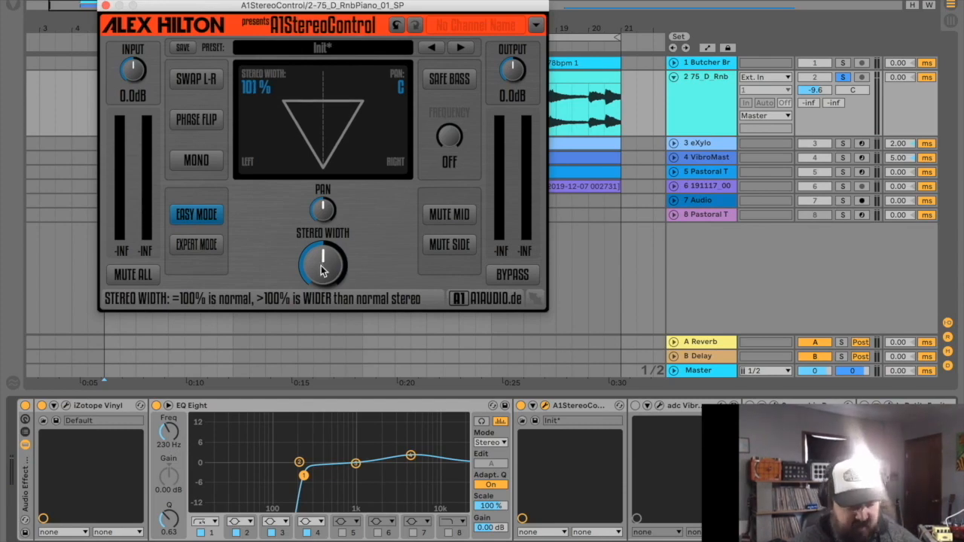
pyautogui.moveTo(323, 262); pyautogui.dragTo(323, 337)
pyautogui.moveTo(323, 263); pyautogui.dragTo(323, 237)
pyautogui.press('space')
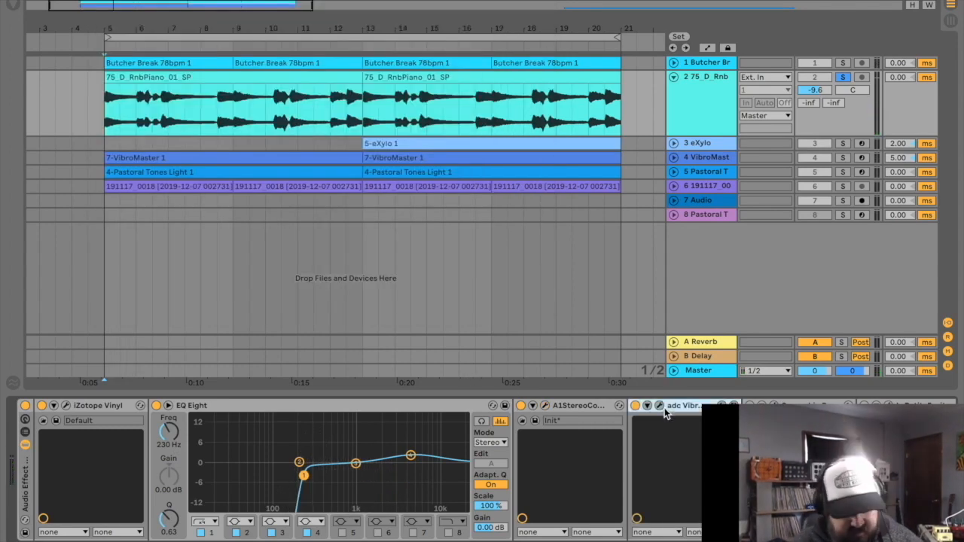
# Open adc Vibrato on the piano track and start playback to hear its existing settings
pyautogui.click(659, 406)
pyautogui.moveTo(260, 11); pyautogui.dragTo(470, 204)
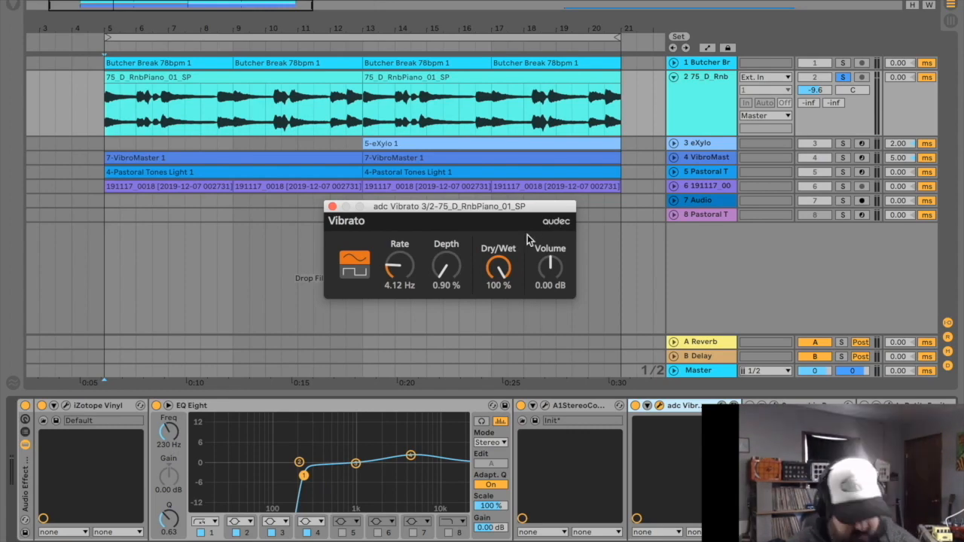
pyautogui.moveTo(466, 211); pyautogui.dragTo(465, 197)
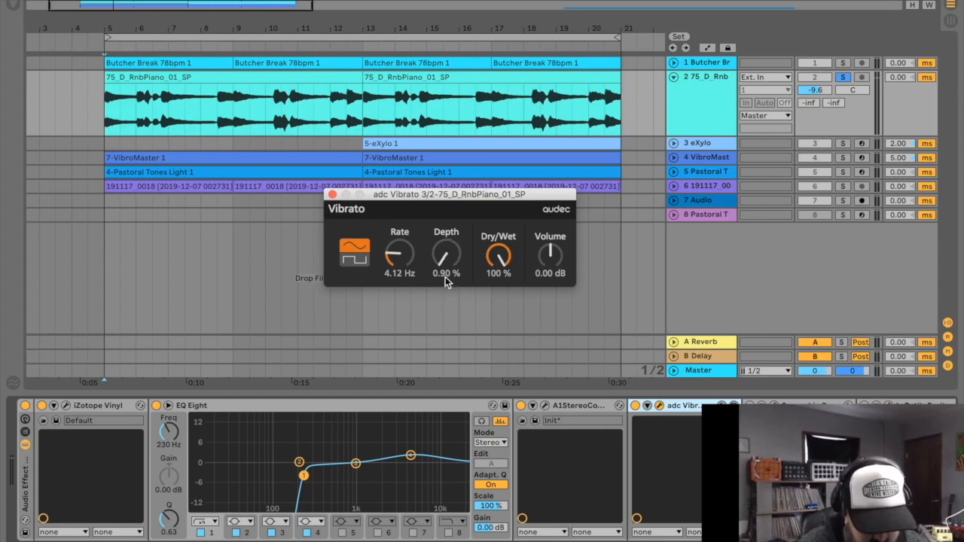
pyautogui.press('space')
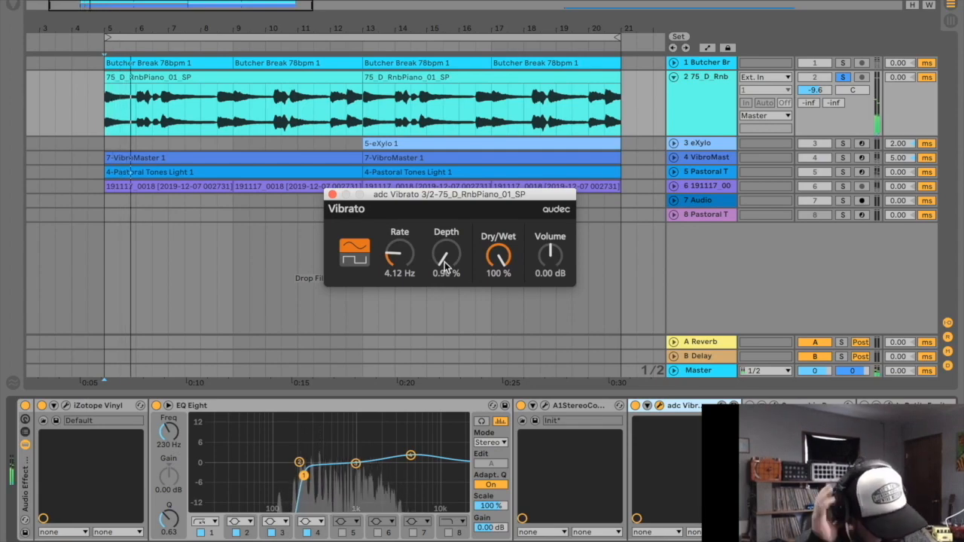
# Try stronger Vibrato settings, raising Depth to 18.0% and Rate to 31.2 Hz, then reducing them to 11.2% and 11.2 Hz
pyautogui.moveTo(445, 271); pyautogui.dragTo(442, 256)
pyautogui.press('space')
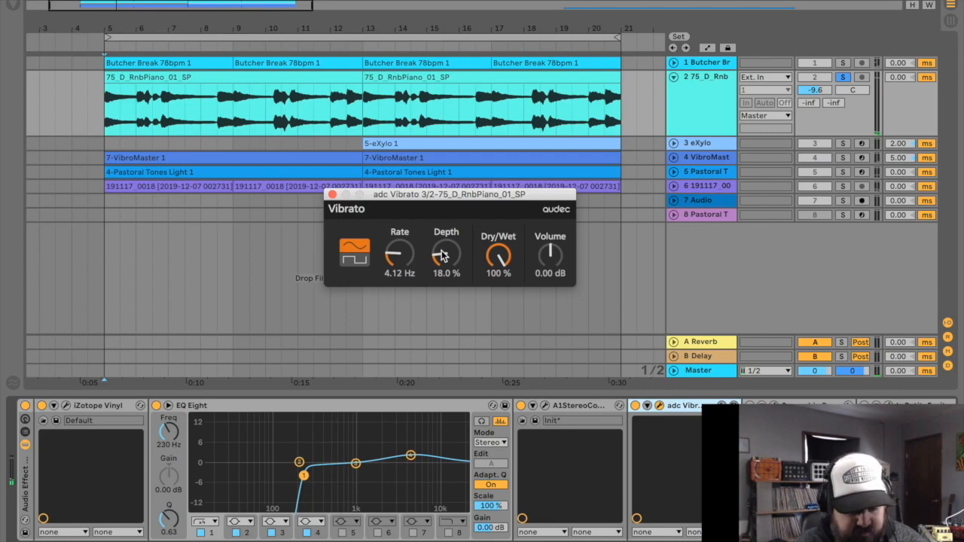
pyautogui.moveTo(444, 257); pyautogui.dragTo(446, 260)
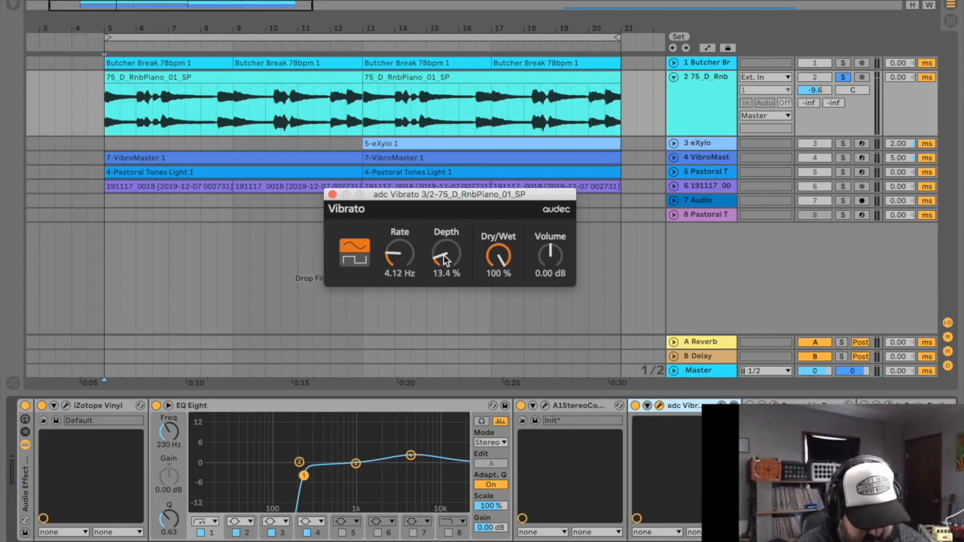
pyautogui.moveTo(444, 256); pyautogui.dragTo(400, 249)
pyautogui.press('space')
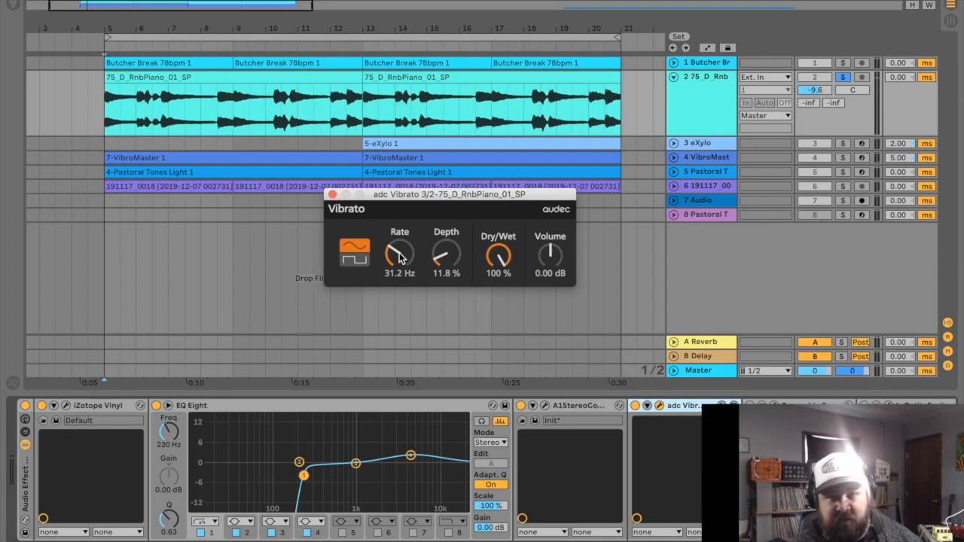
pyautogui.moveTo(398, 256); pyautogui.dragTo(442, 254)
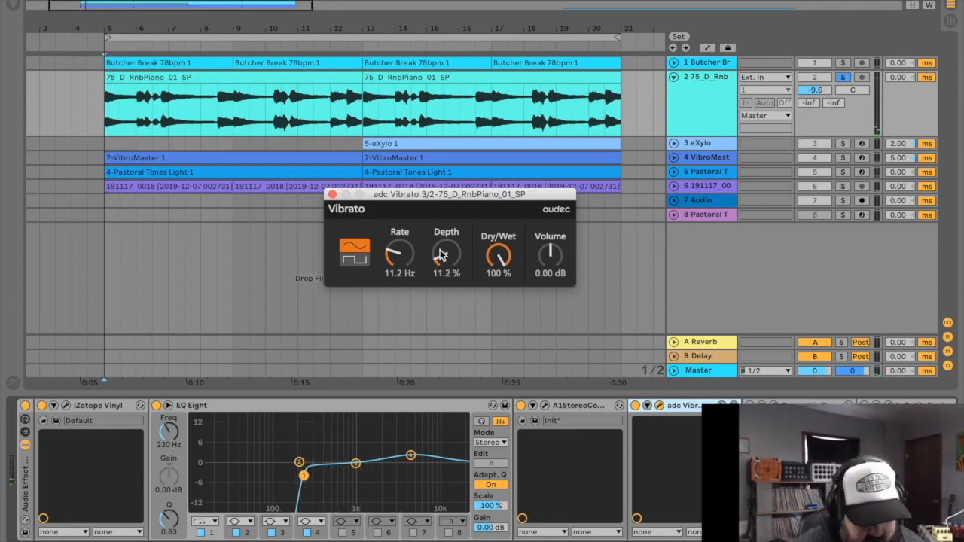
# Bring the Vibrato back to a subtle Rate of about 4.47 Hz and Depth of about 1.01%, listening to the piano
pyautogui.doubleClick(402, 257)
pyautogui.doubleClick(444, 250)
pyautogui.press('space')
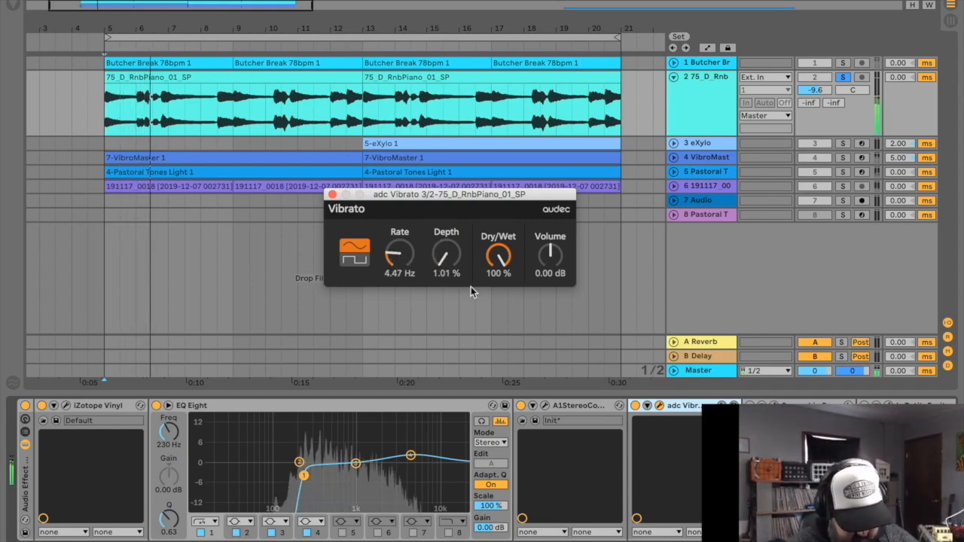
pyautogui.moveTo(397, 254); pyautogui.dragTo(397, 255)
pyautogui.doubleClick(397, 255)
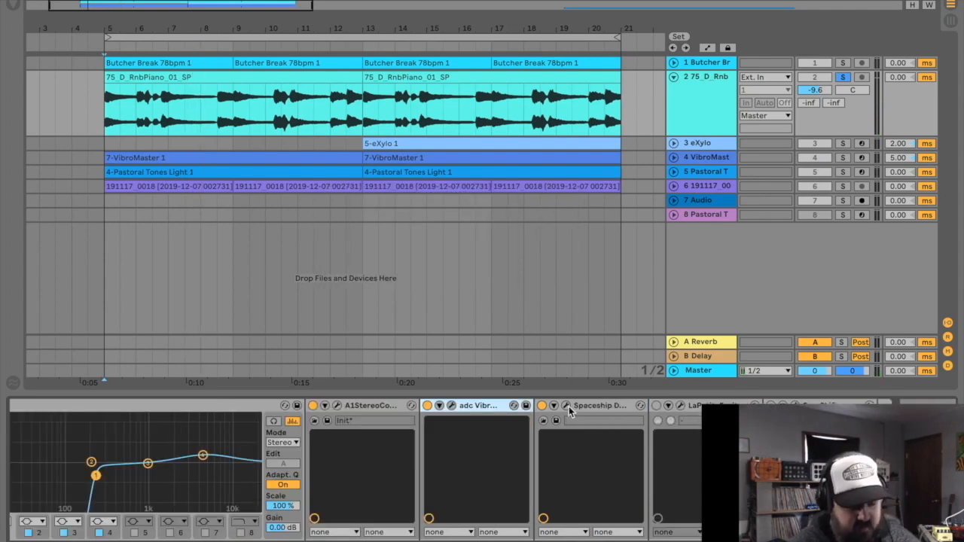
# Open Spaceship Delay on the piano track, review its delay Mode and Saturation options without changing them, and close it
pyautogui.click(568, 408)
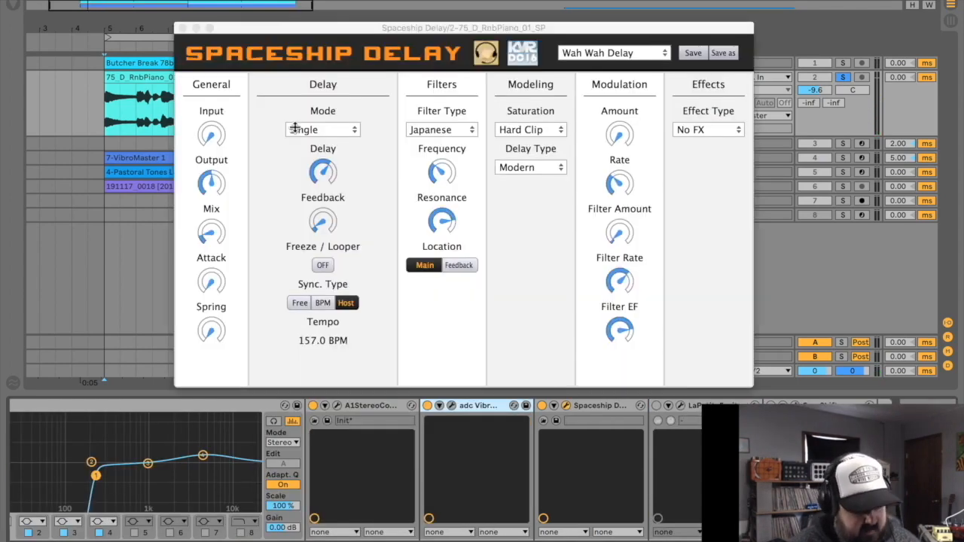
pyautogui.moveTo(346, 36); pyautogui.dragTo(328, 21)
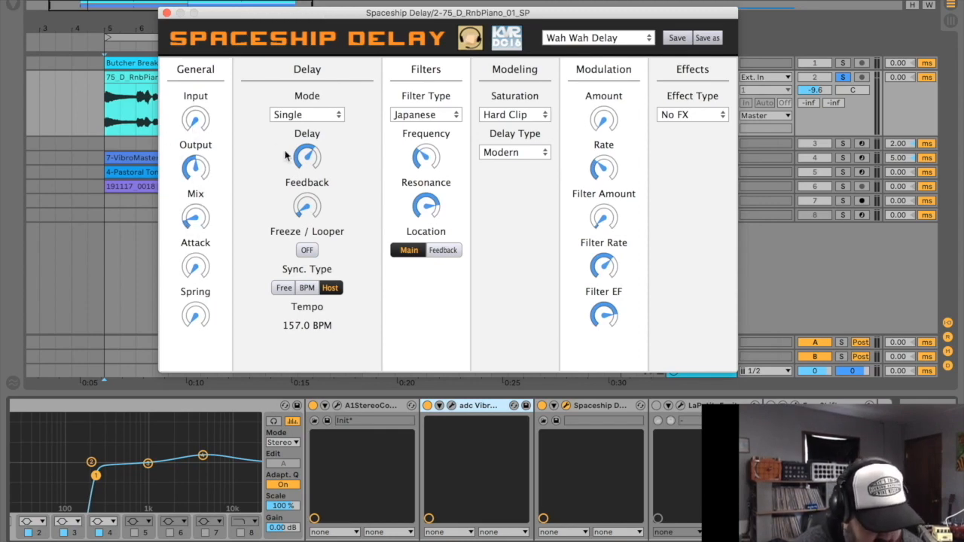
pyautogui.click(287, 115)
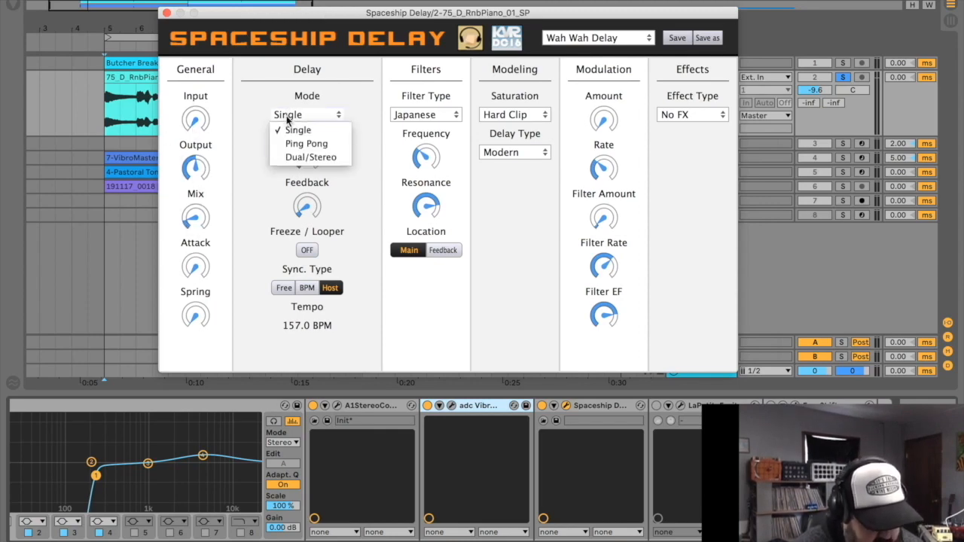
pyautogui.click(256, 139)
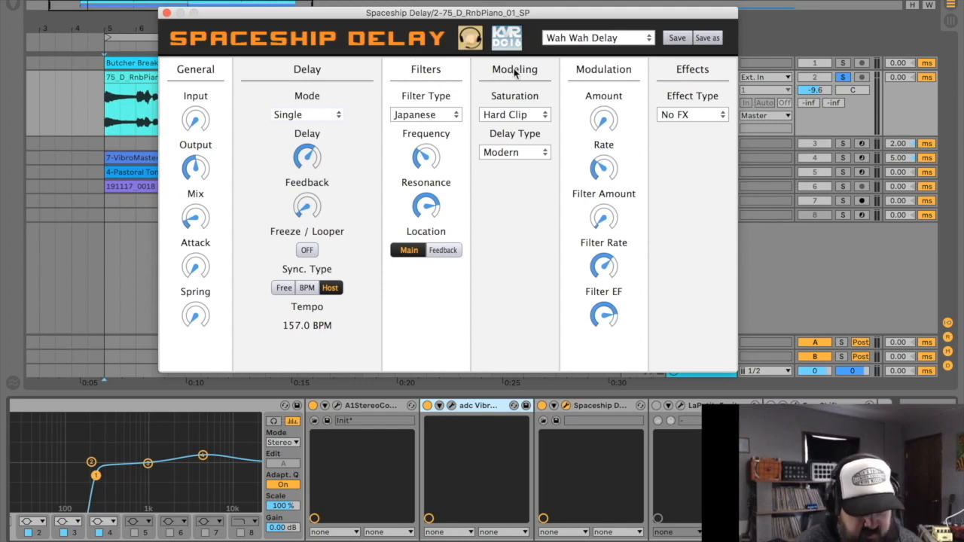
pyautogui.click(518, 115)
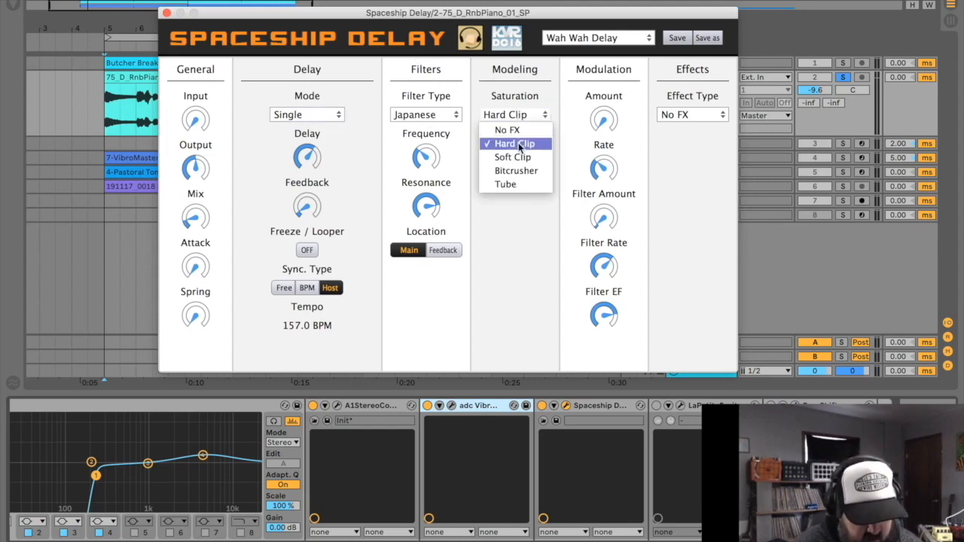
pyautogui.click(469, 155)
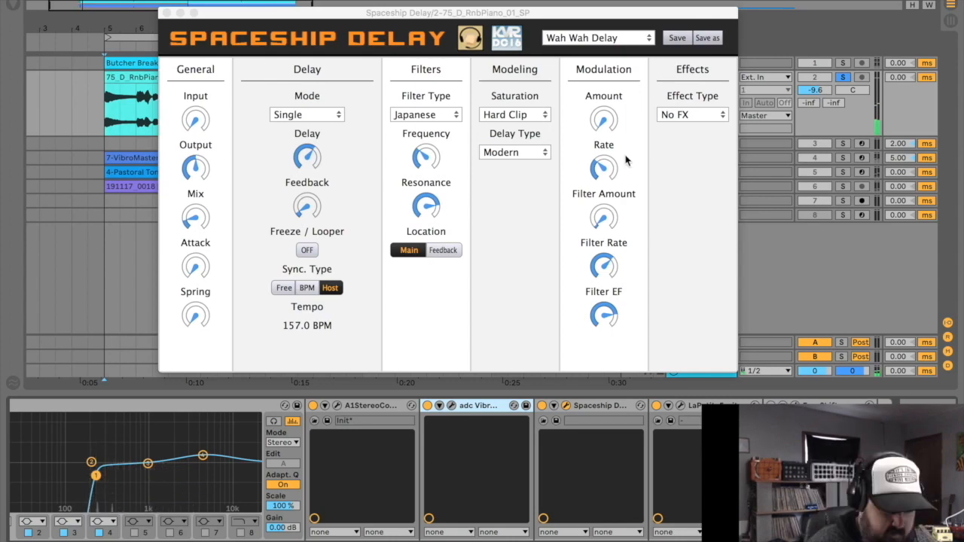
pyautogui.click(169, 13)
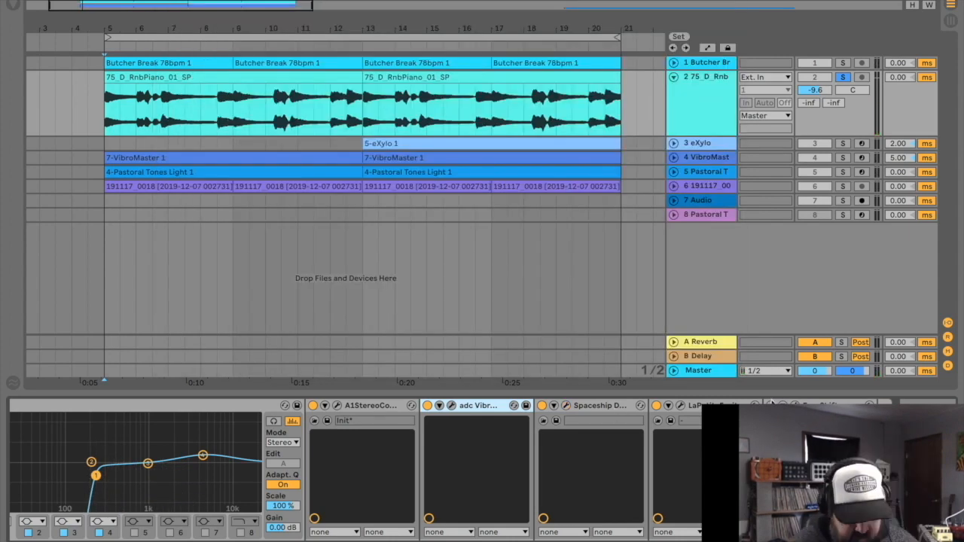
# Open FreqShifter on the piano track, look over its Stereo Enhancement preset, and close it
pyautogui.click(795, 405)
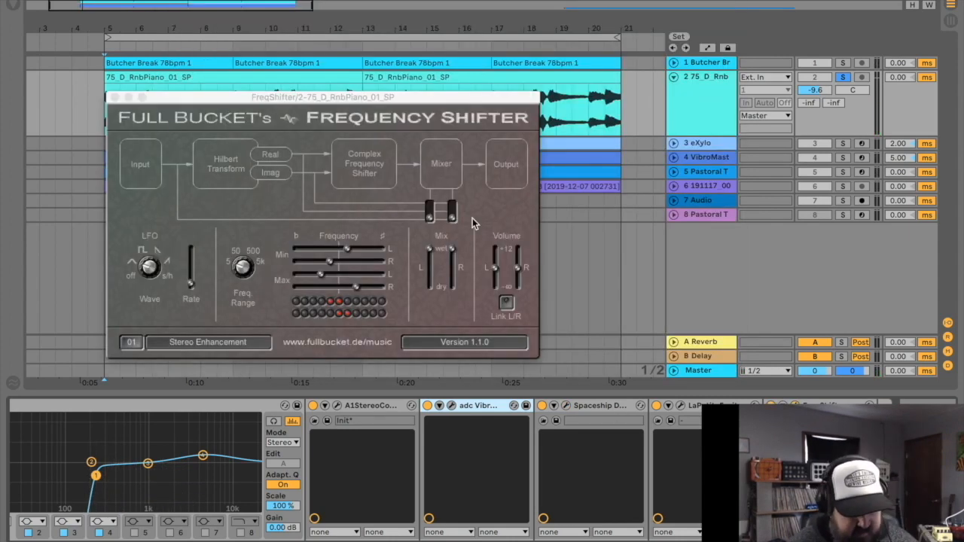
pyautogui.moveTo(243, 99); pyautogui.dragTo(368, 61)
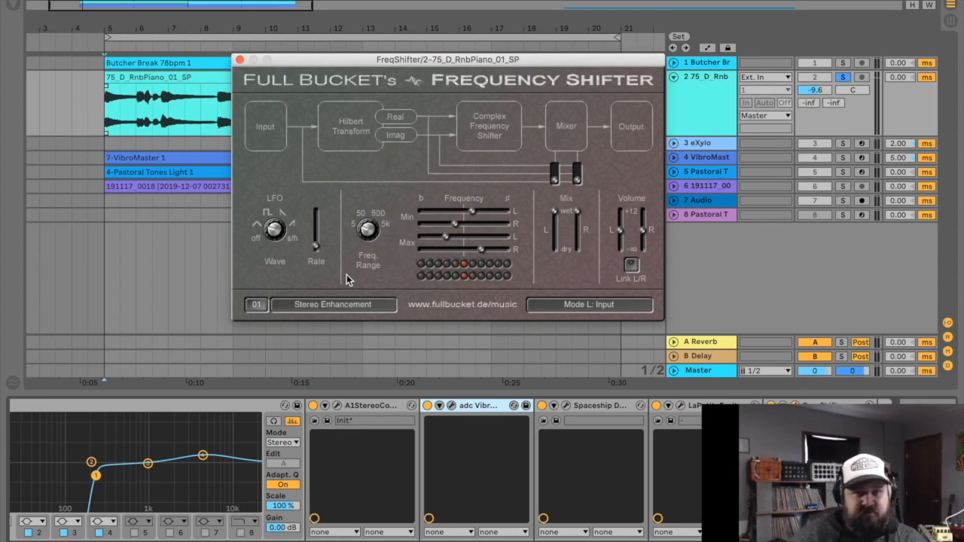
pyautogui.click(239, 60)
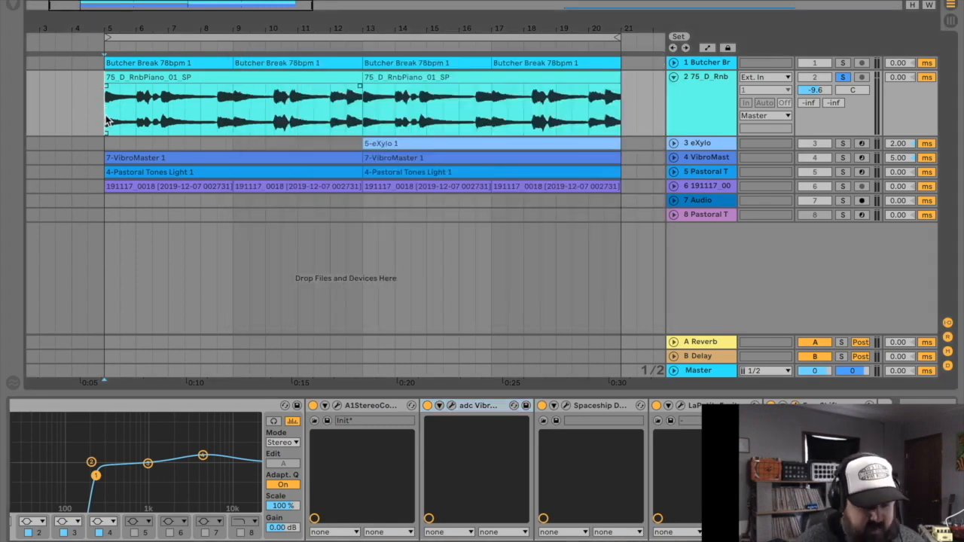
# Play the soloed piano track through its whole effect chain and stop playback
pyautogui.press('space')
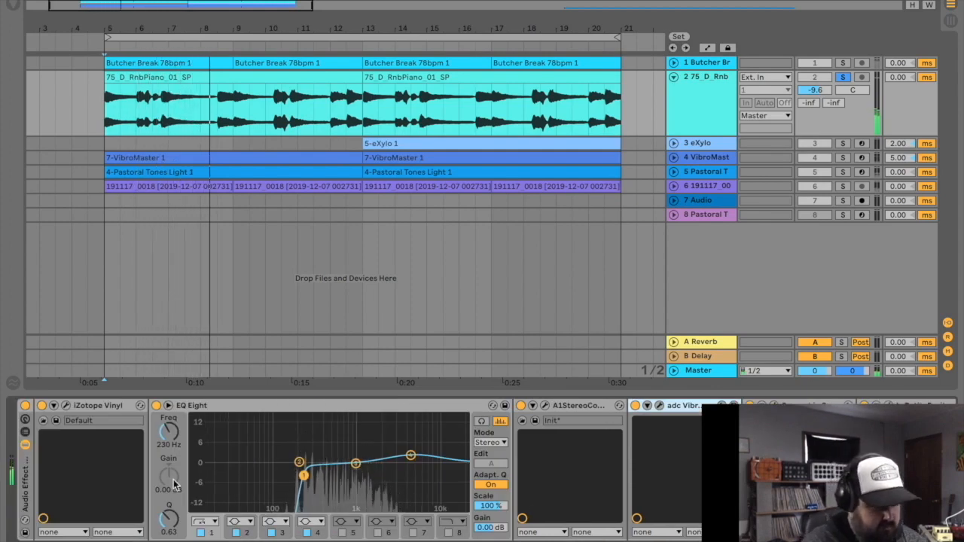
pyautogui.press('space')
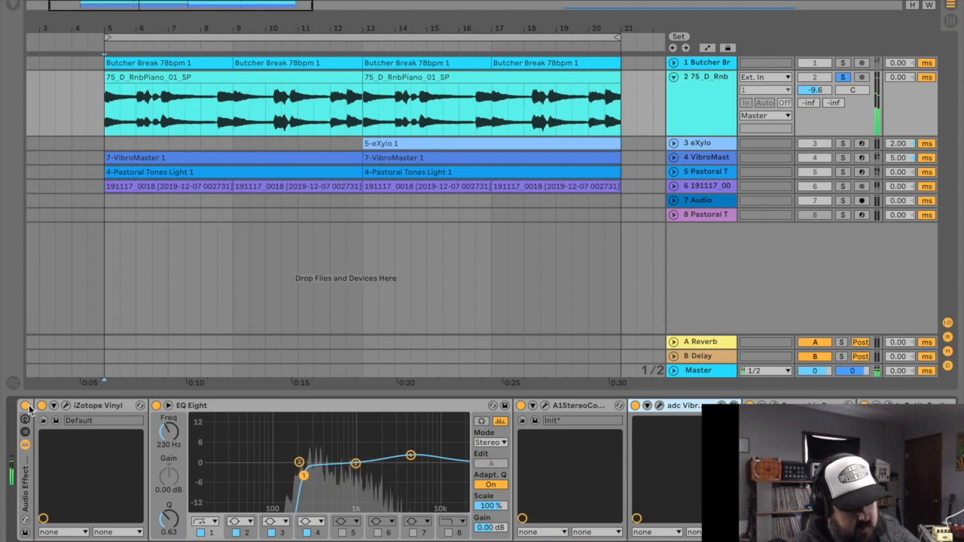
pyautogui.press('space')
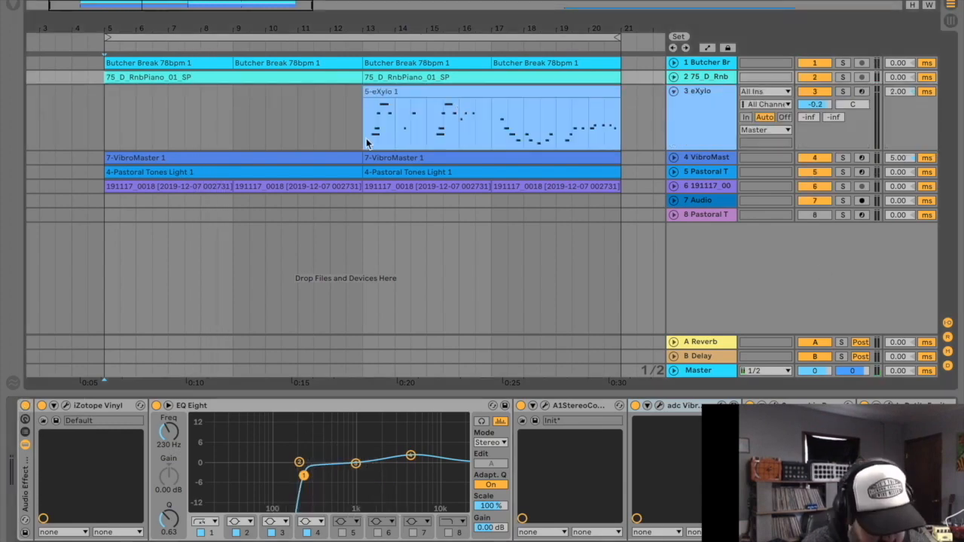
# Solo the eXylo track, set the start position to its clip at bar 13, and open the eXylo instrument
pyautogui.click(364, 138)
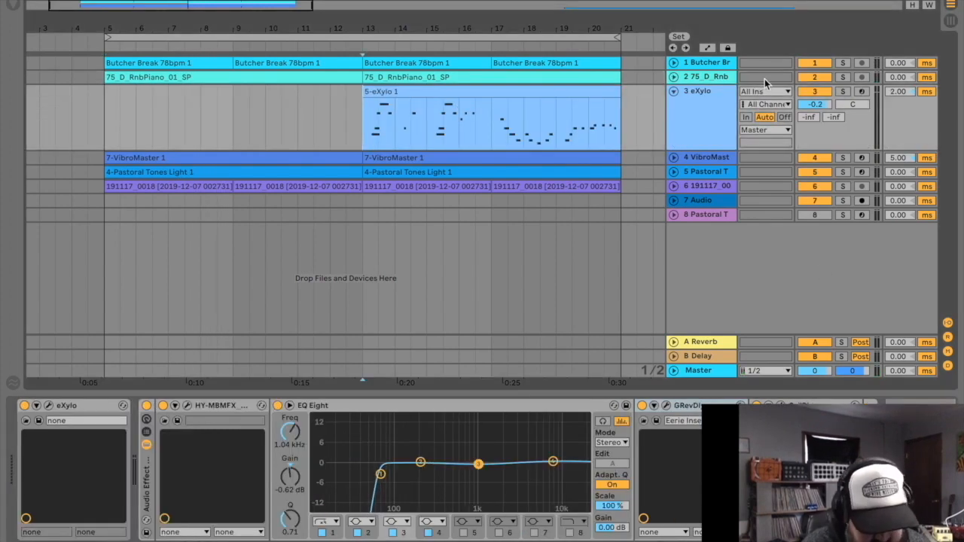
pyautogui.click(843, 91)
pyautogui.click(712, 98)
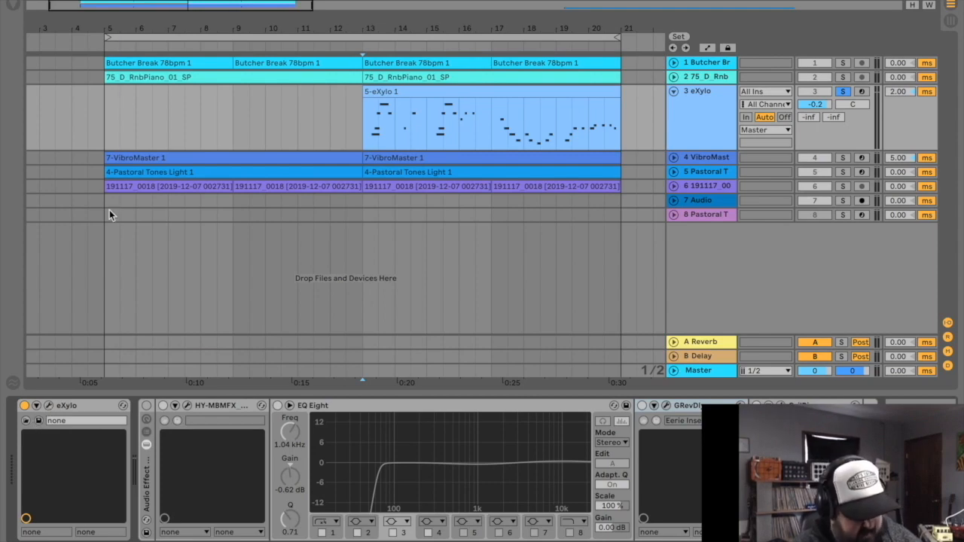
pyautogui.click(49, 406)
pyautogui.moveTo(198, 34); pyautogui.dragTo(241, 27)
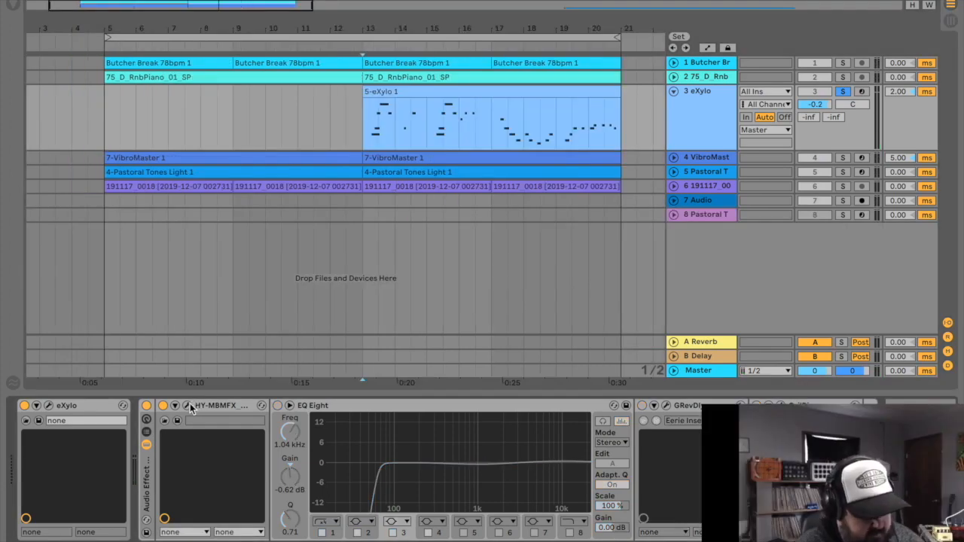
# Open HY-MBMFX on the eXylo track and examine the mid band's Chorus effect selection
pyautogui.click(188, 406)
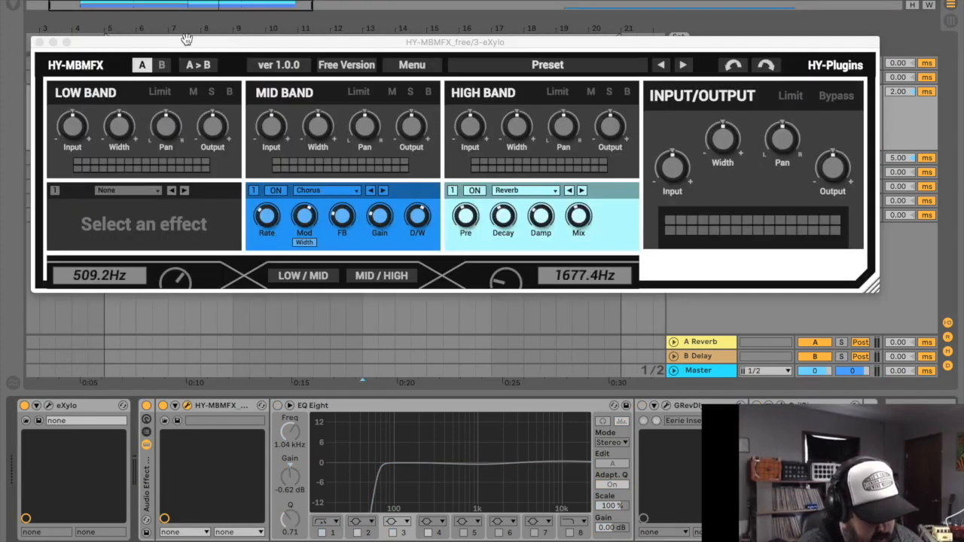
pyautogui.moveTo(188, 47); pyautogui.dragTo(261, 34)
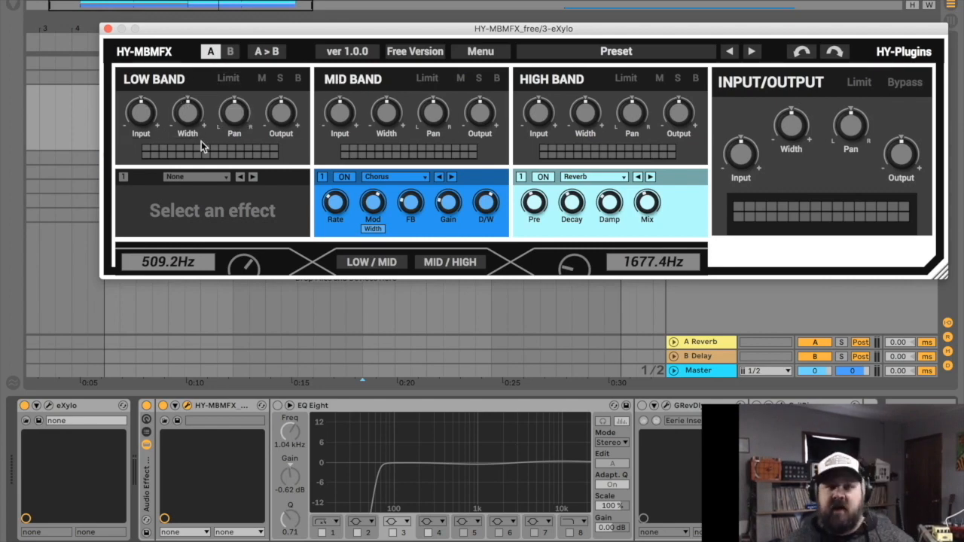
pyautogui.click(386, 177)
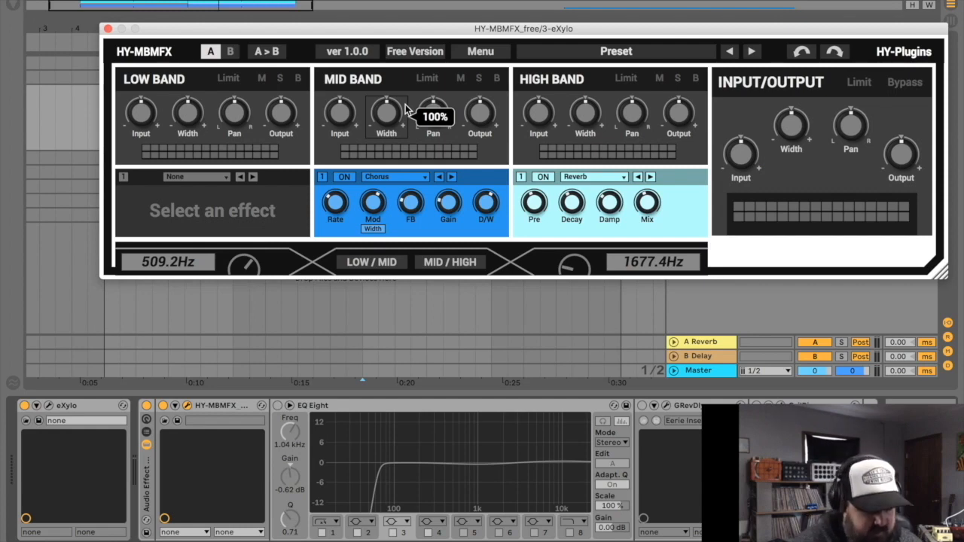
# Close HY-MBMFX, play the soloed eXylo clip from the set start position, and stop playback
pyautogui.click(108, 28)
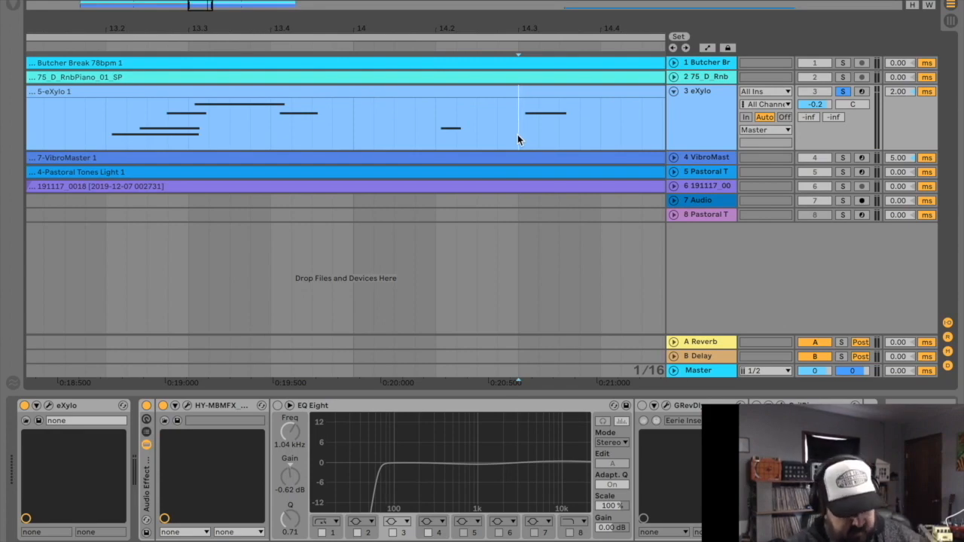
pyautogui.press('space')
pyautogui.press('space')
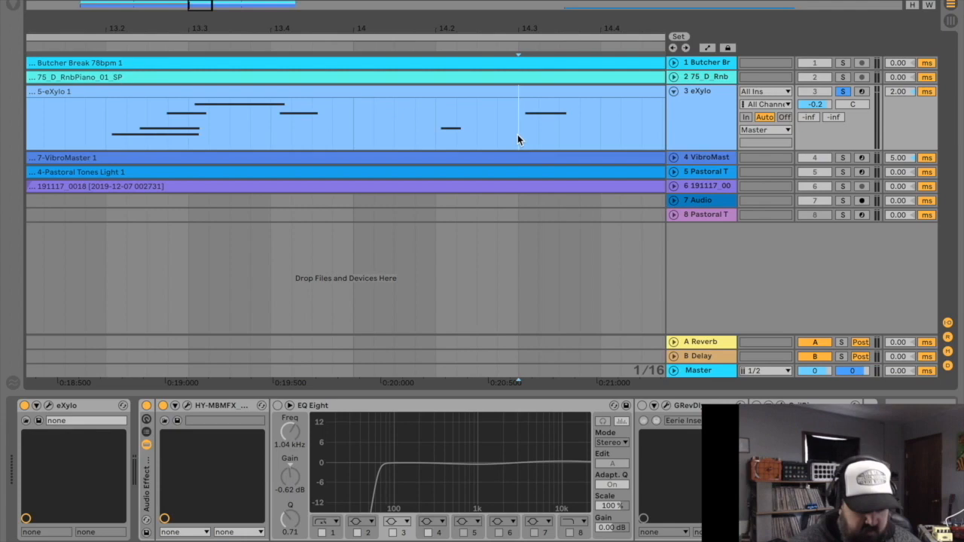
# Reopen HY-MBMFX on the eXylo track, look over its band effect controls, and close it
pyautogui.click(188, 406)
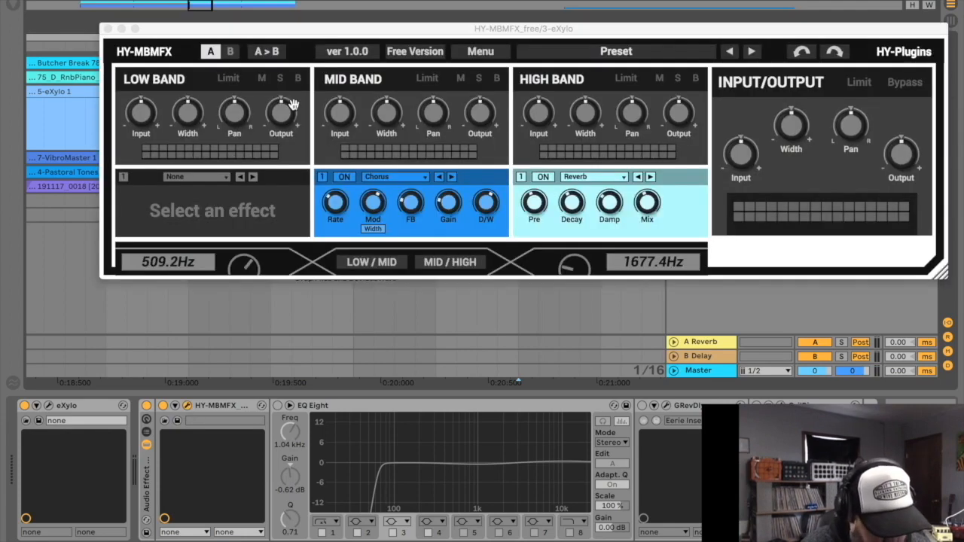
pyautogui.moveTo(376, 31); pyautogui.dragTo(339, 25)
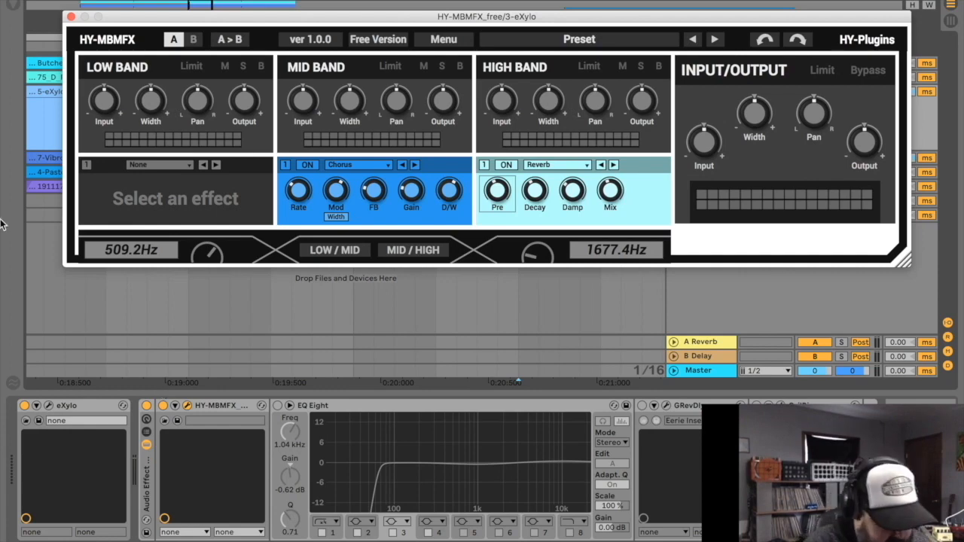
pyautogui.click(71, 16)
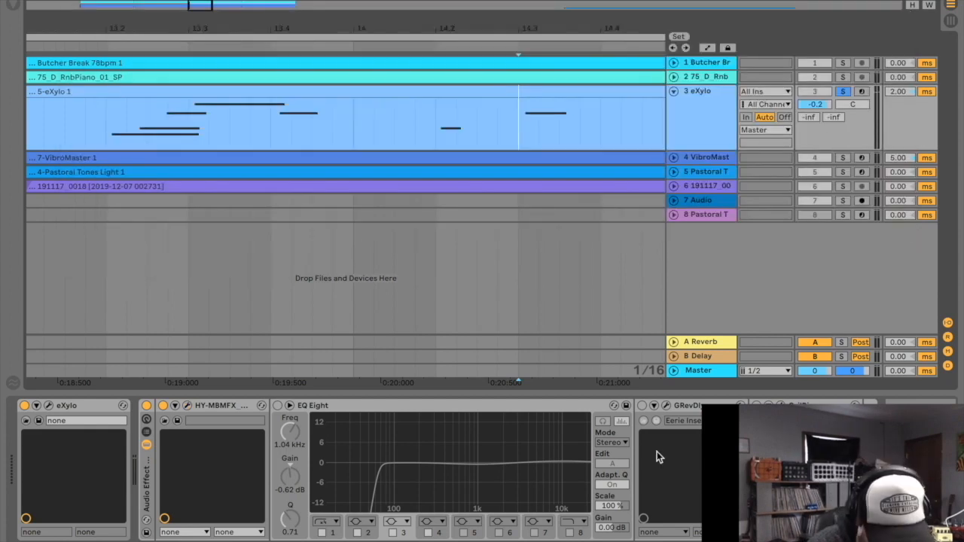
# Open GRevDly on the eXylo track, examine its reverse delay settings during playback, and close it
pyautogui.click(666, 406)
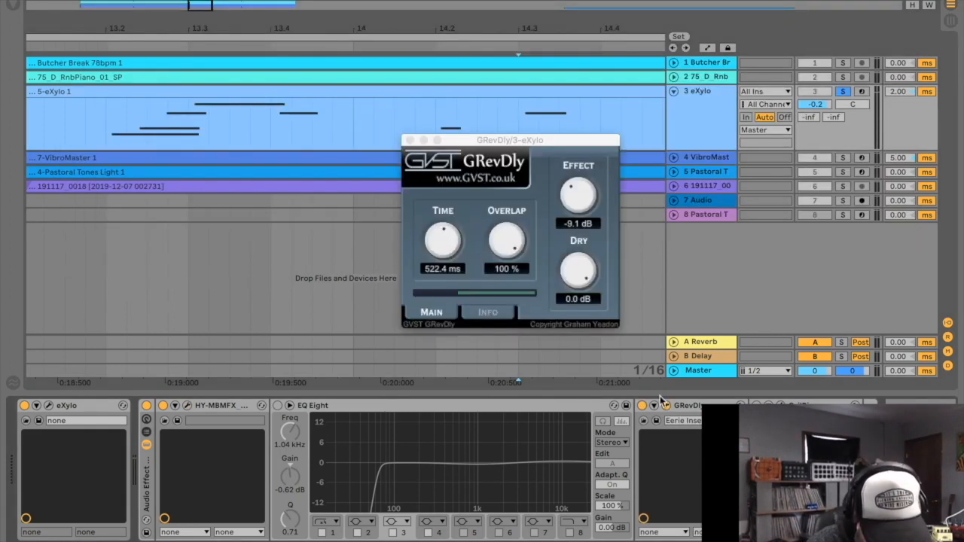
pyautogui.moveTo(514, 138); pyautogui.dragTo(490, 117)
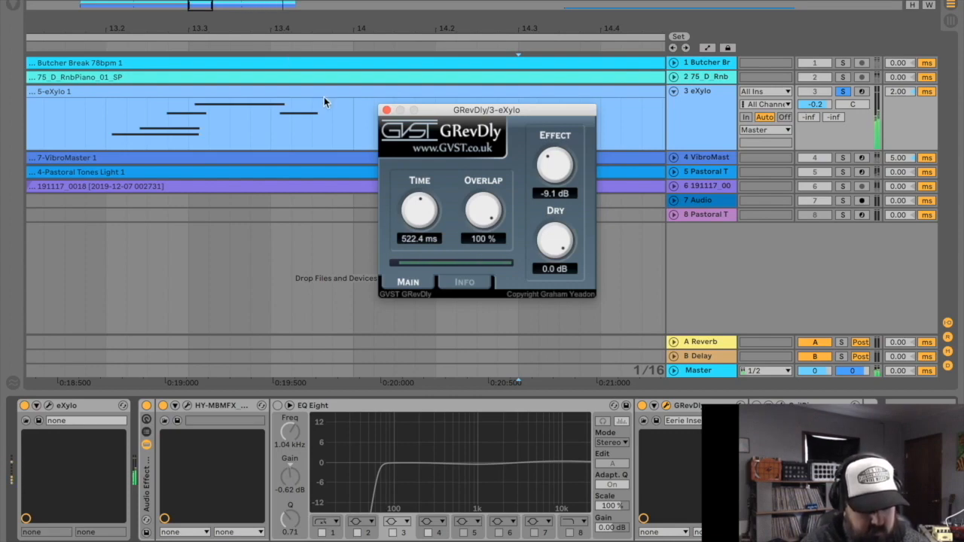
pyautogui.click(387, 110)
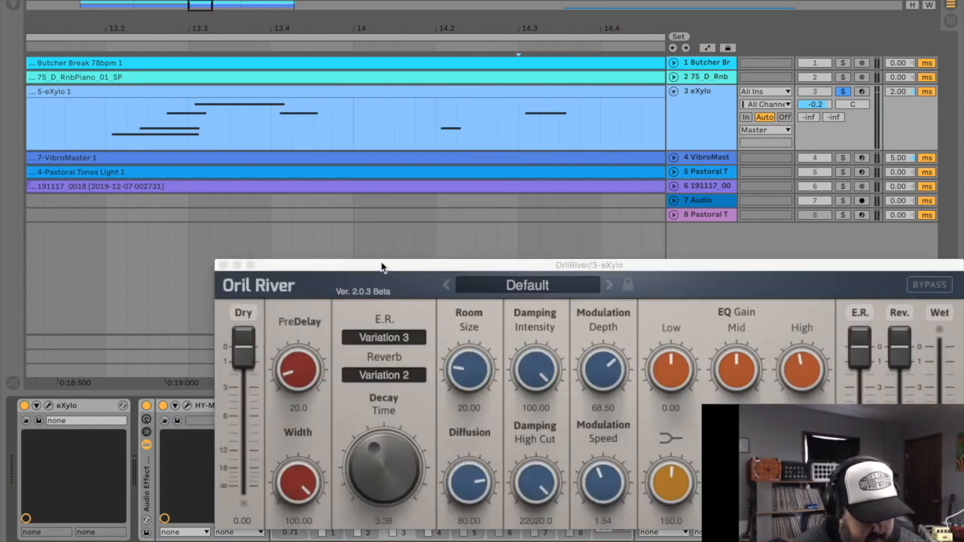
# Examine Oril River on the eXylo track, including its lists of early reflection and reverb variations
pyautogui.moveTo(382, 267); pyautogui.dragTo(254, 0)
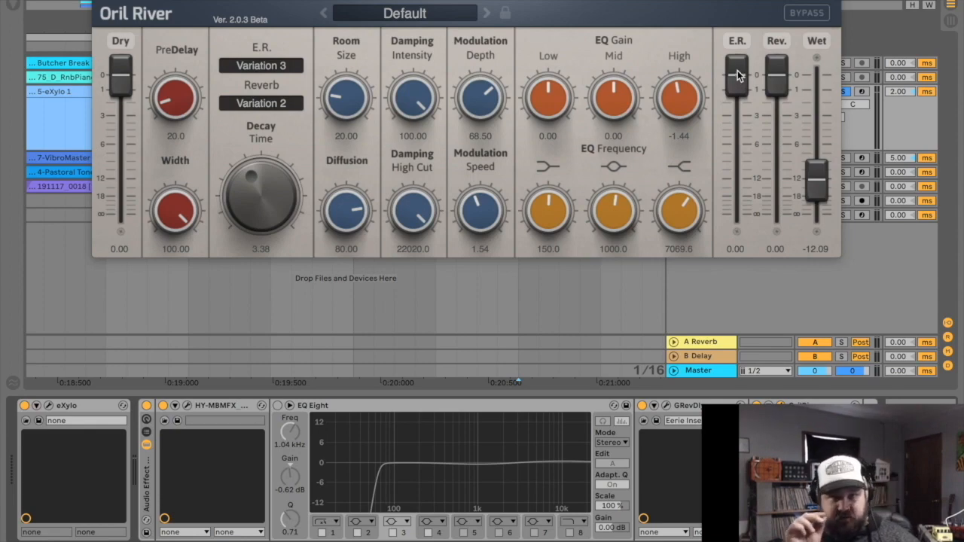
pyautogui.click(262, 68)
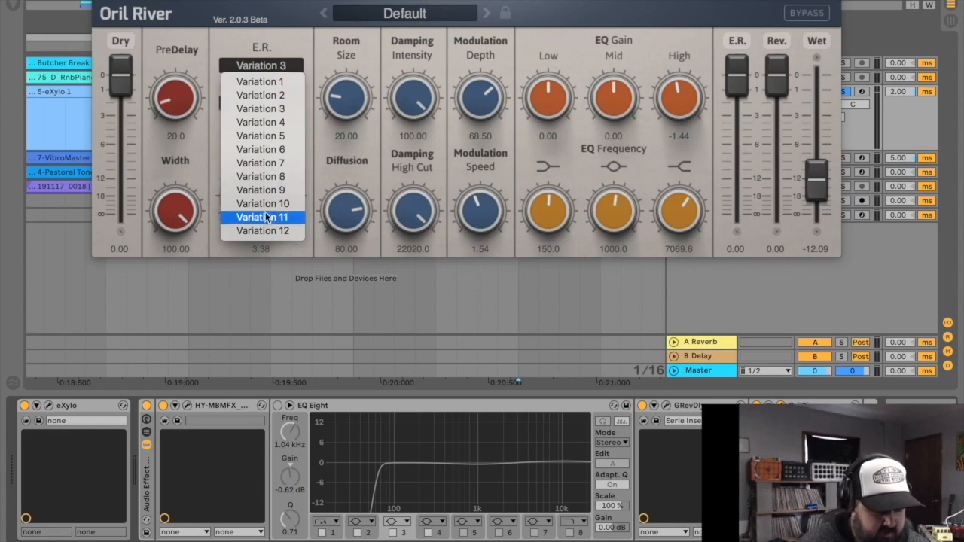
pyautogui.click(242, 40)
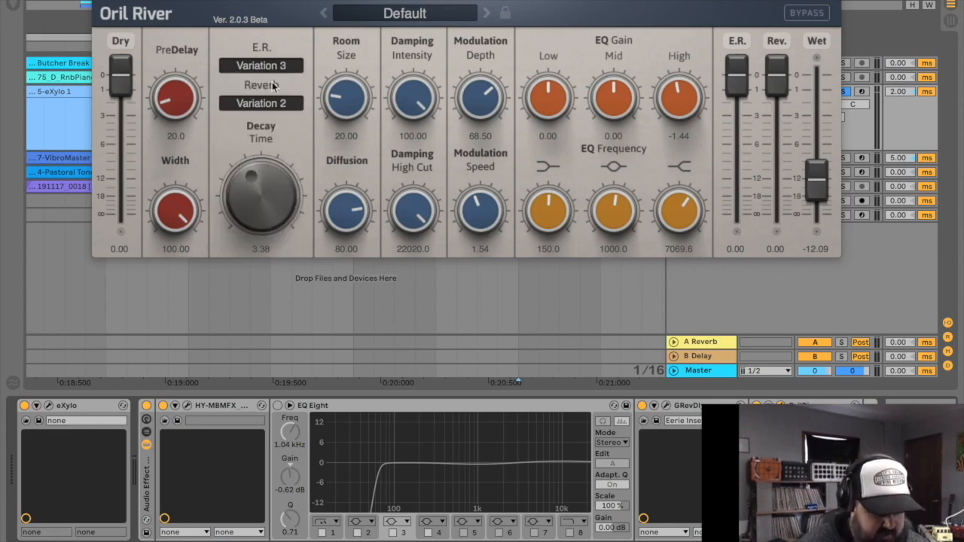
pyautogui.click(267, 103)
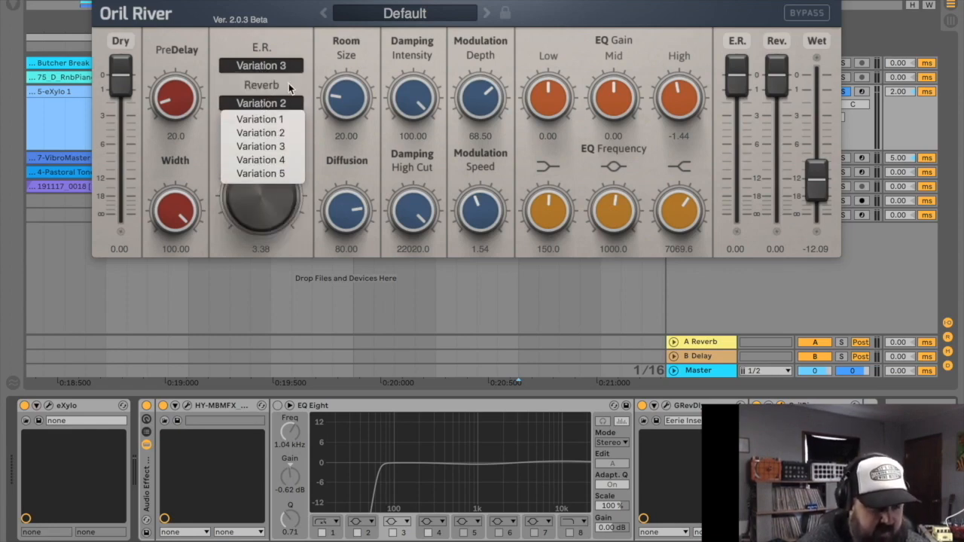
pyautogui.click(288, 82)
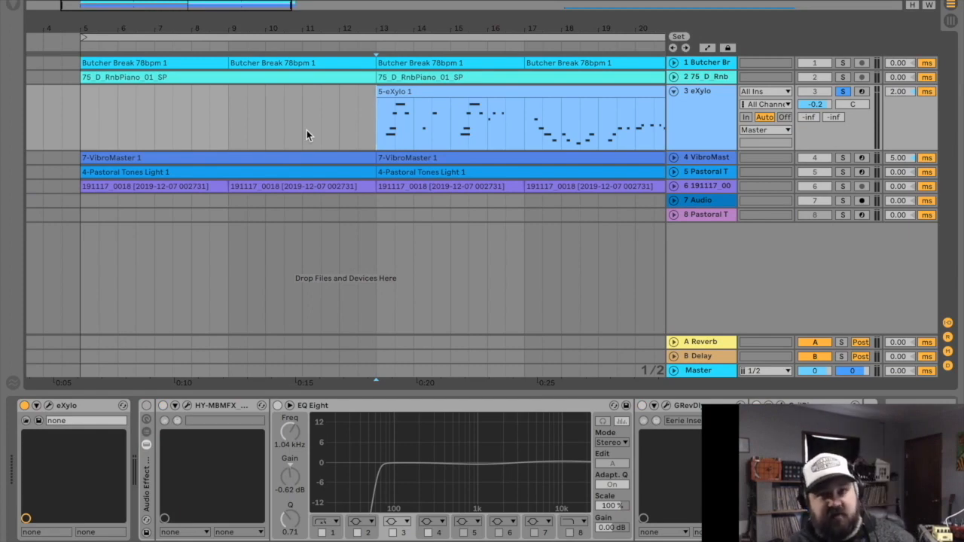
# Compare the soloed eXylo clip from bar 13 with its effect rack off and on
pyautogui.press('space')
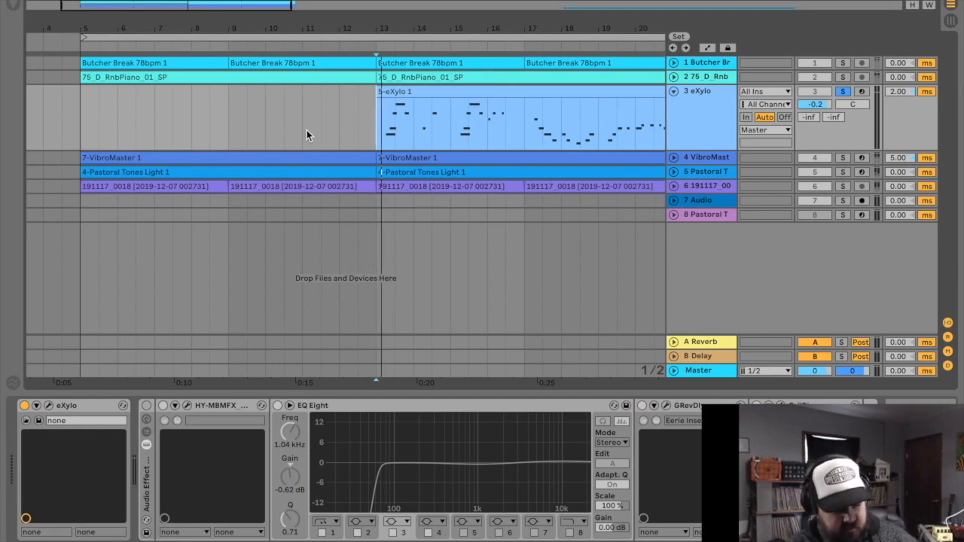
pyautogui.press('space')
pyautogui.press('space')
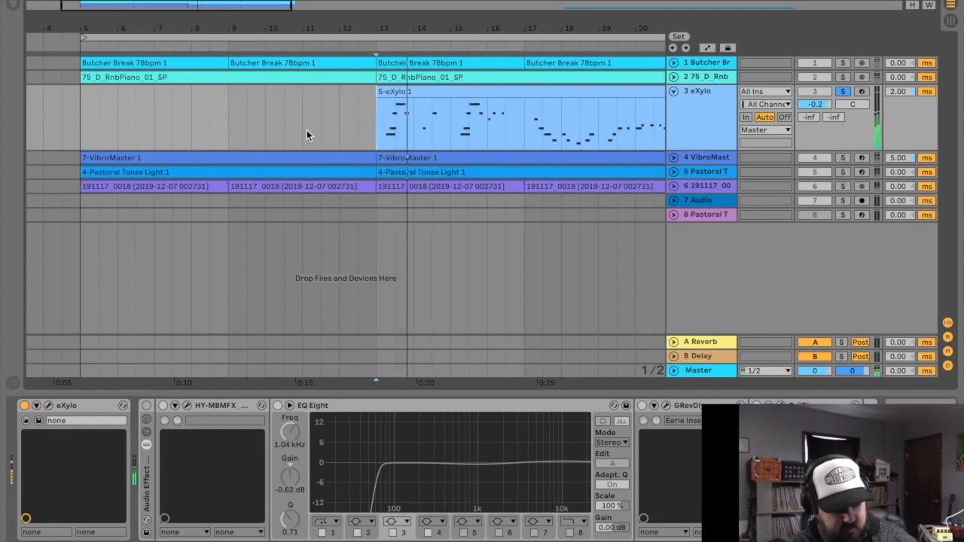
pyautogui.press('space')
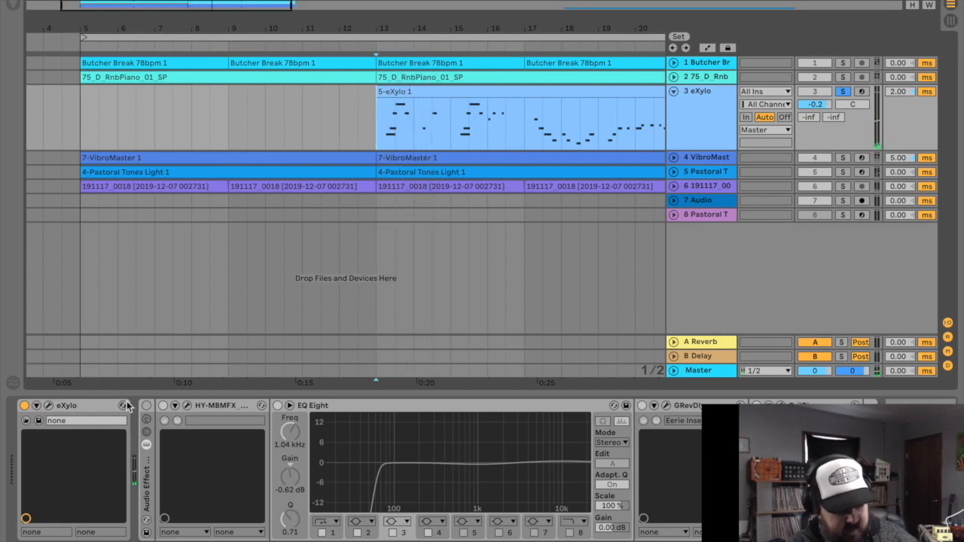
pyautogui.press('space')
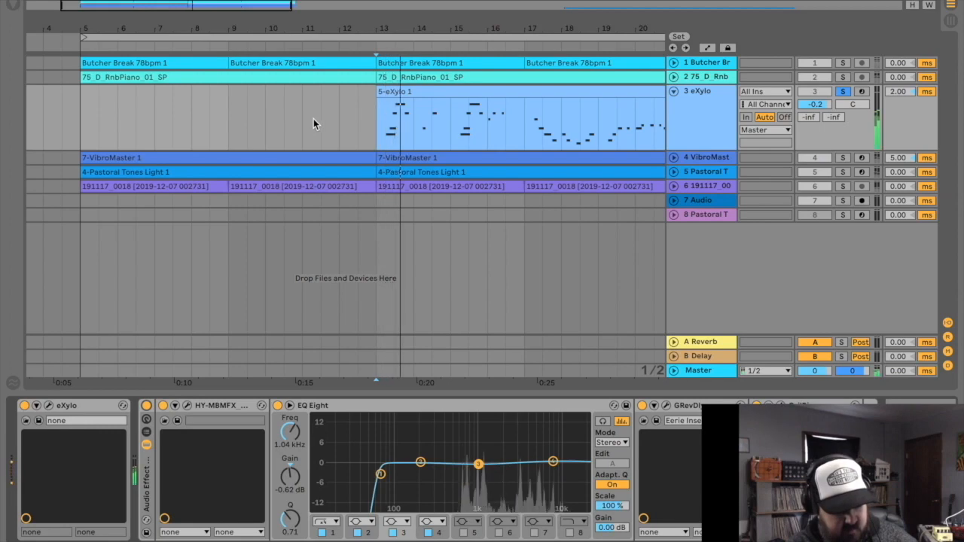
pyautogui.press('space')
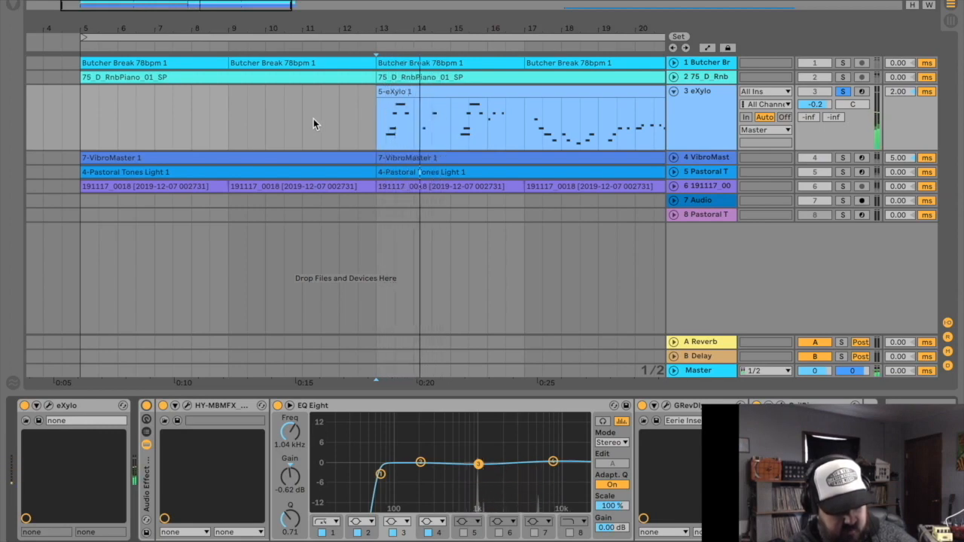
pyautogui.press('space')
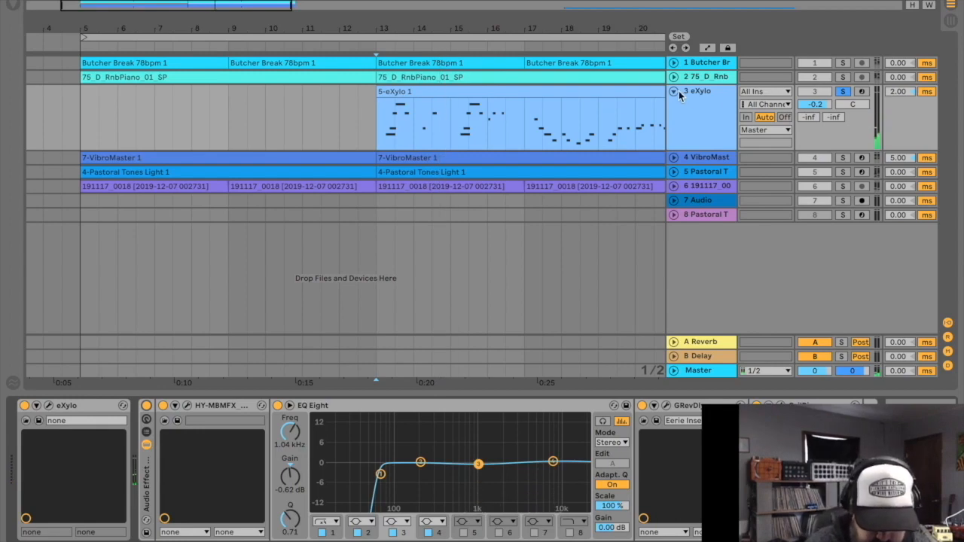
# Collapse the eXylo track, expand the VibroMaster track, set the start position to bar 5, and open the VibroMaster instrument
pyautogui.click(673, 91)
pyautogui.click(709, 105)
pyautogui.click(673, 106)
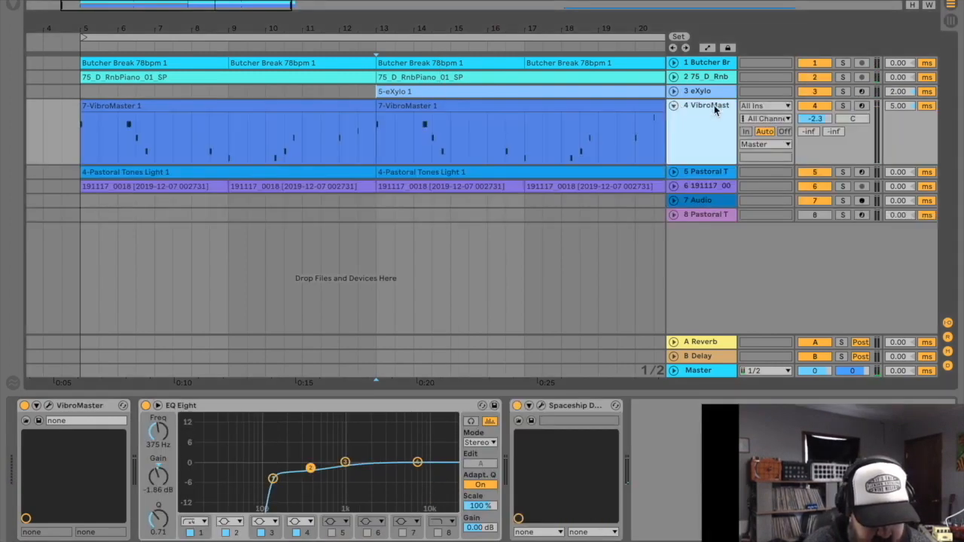
pyautogui.click(80, 149)
pyautogui.click(39, 420)
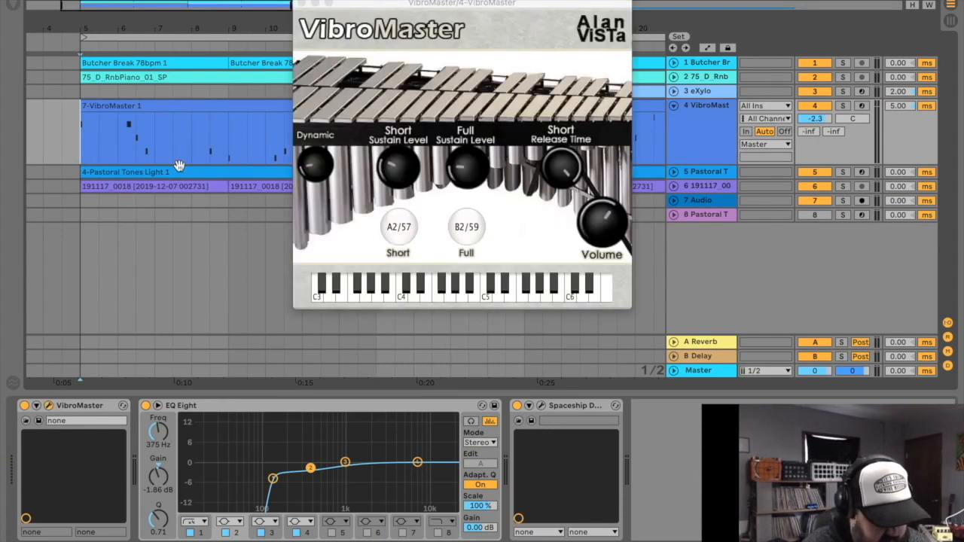
# Move the VibroMaster instrument window clear of the arrangement and solo the VibroMaster track
pyautogui.click(419, 5)
pyautogui.moveTo(419, 4); pyautogui.dragTo(287, 23)
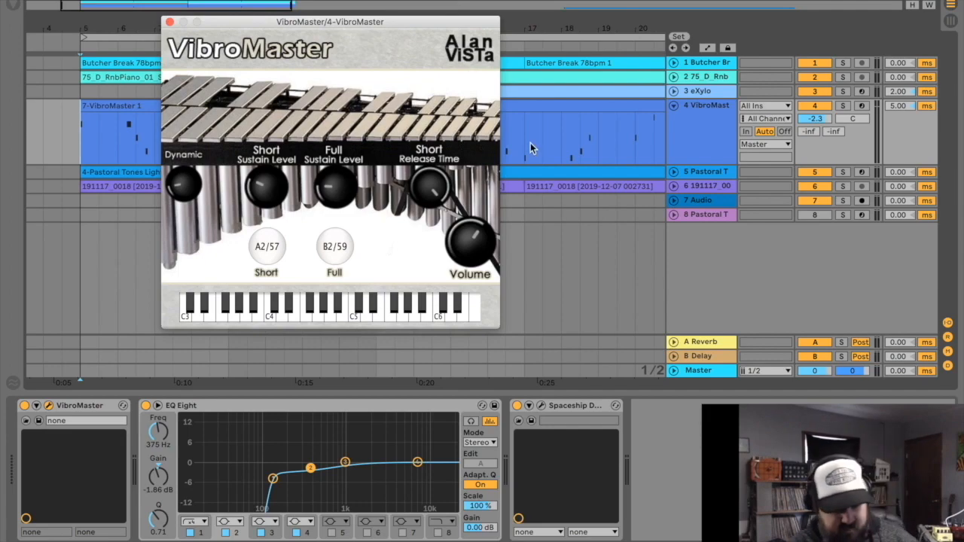
pyautogui.moveTo(734, 171); pyautogui.dragTo(739, 251)
pyautogui.click(843, 106)
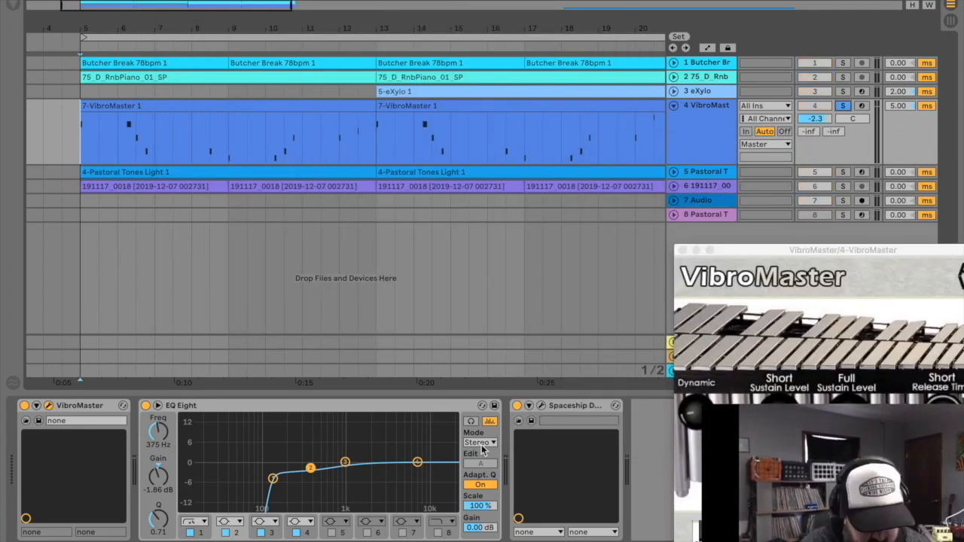
# Look over Spaceship Delay on the VibroMaster track, switch it off, and play the track dry from bar 6
pyautogui.click(542, 407)
pyautogui.click(517, 406)
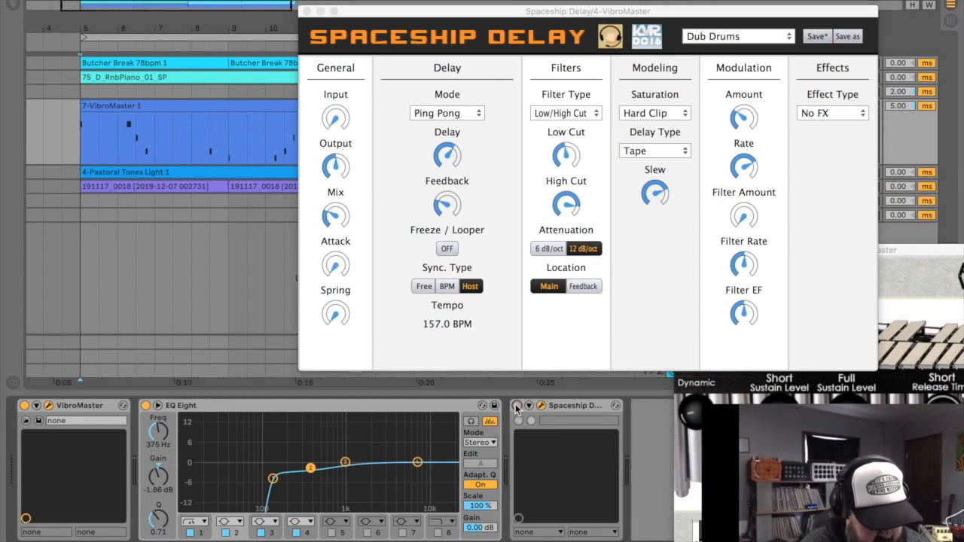
pyautogui.click(115, 150)
pyautogui.press('space')
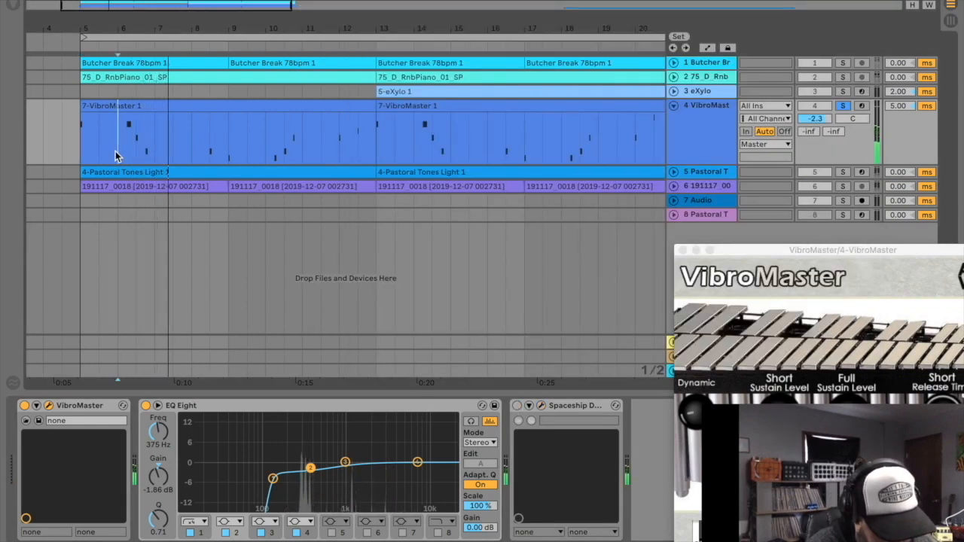
pyautogui.press('space')
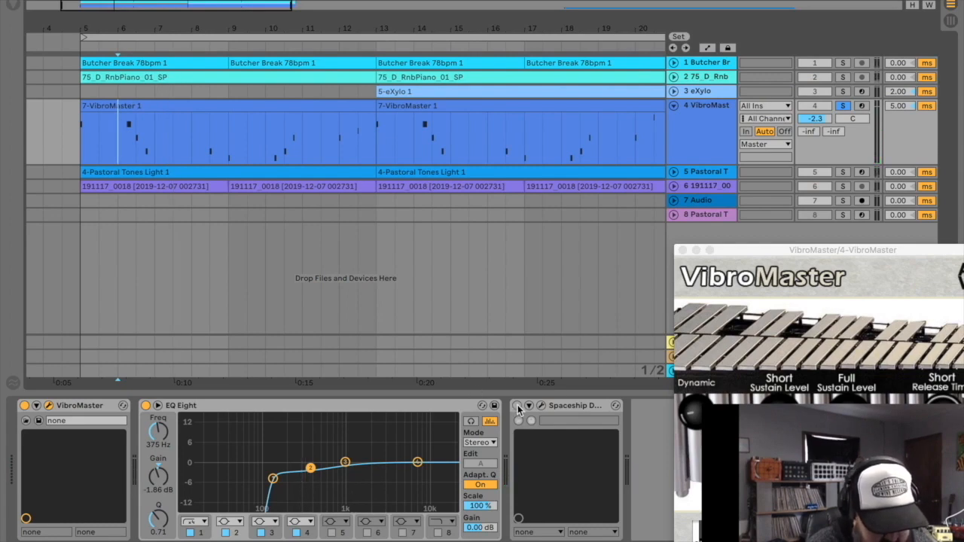
# Switch Spaceship Delay on, play the VibroMaster track from bar 6, and collapse the track once playback is stopped
pyautogui.click(517, 406)
pyautogui.press('space')
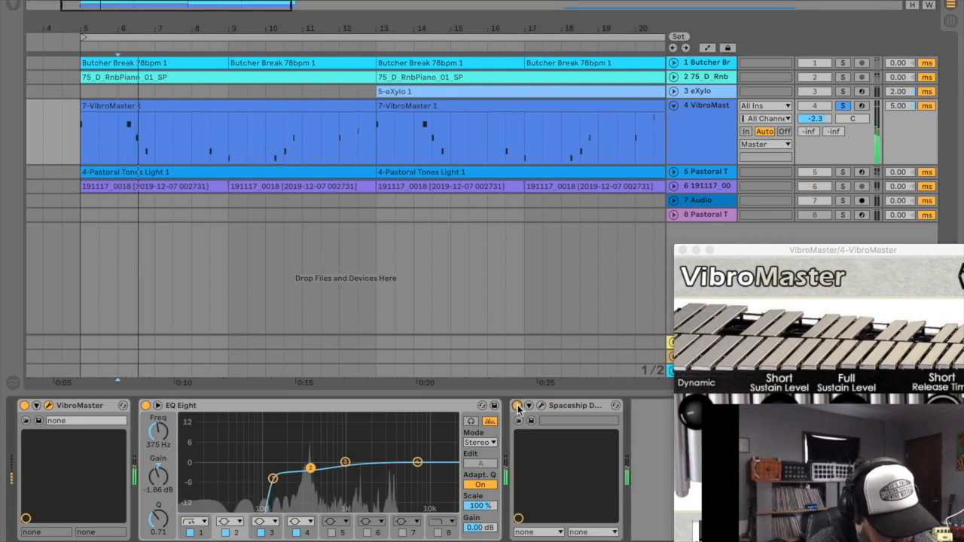
pyautogui.press('space')
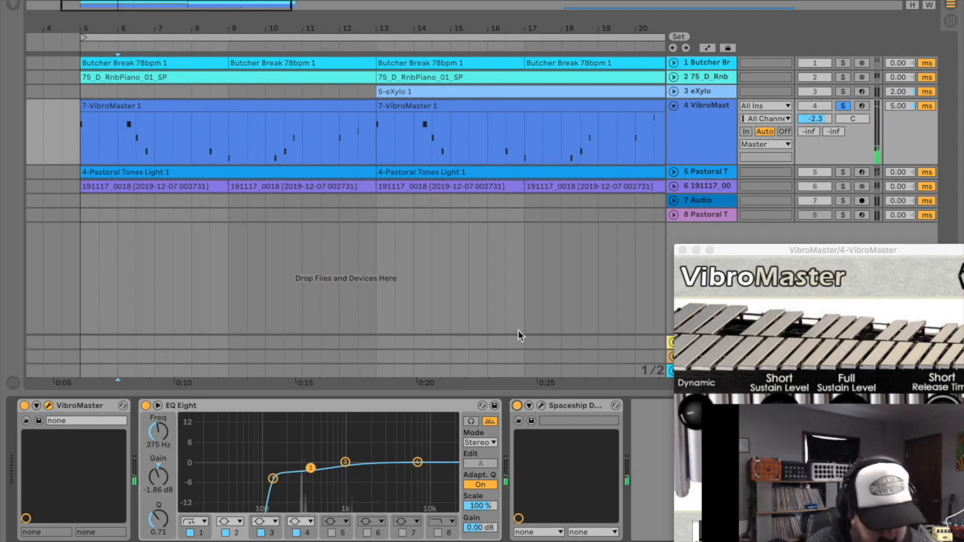
pyautogui.click(673, 106)
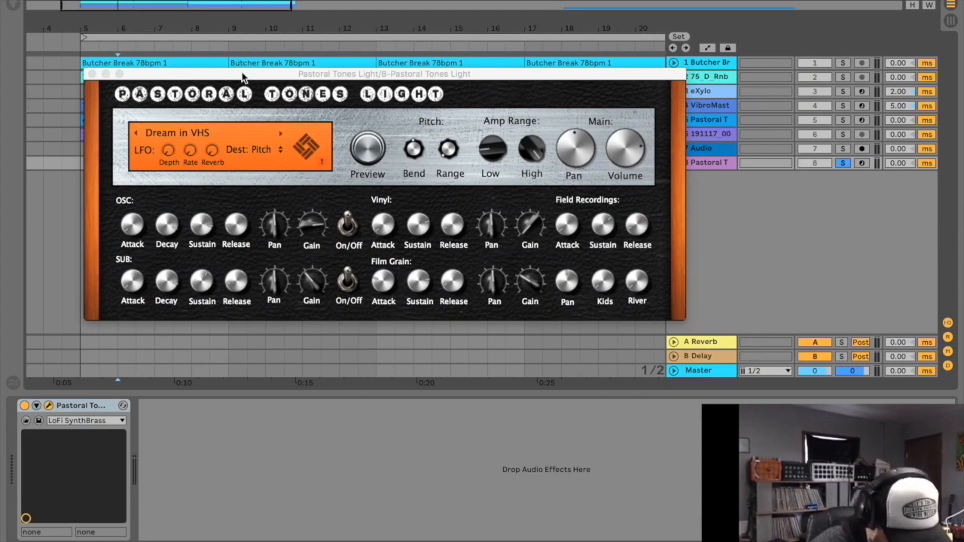
# Browse the Pastoral Tones Light presets on track 8 from Dream in VHS to BOC Lead, then hide the plugin window
pyautogui.moveTo(242, 75); pyautogui.dragTo(270, 47)
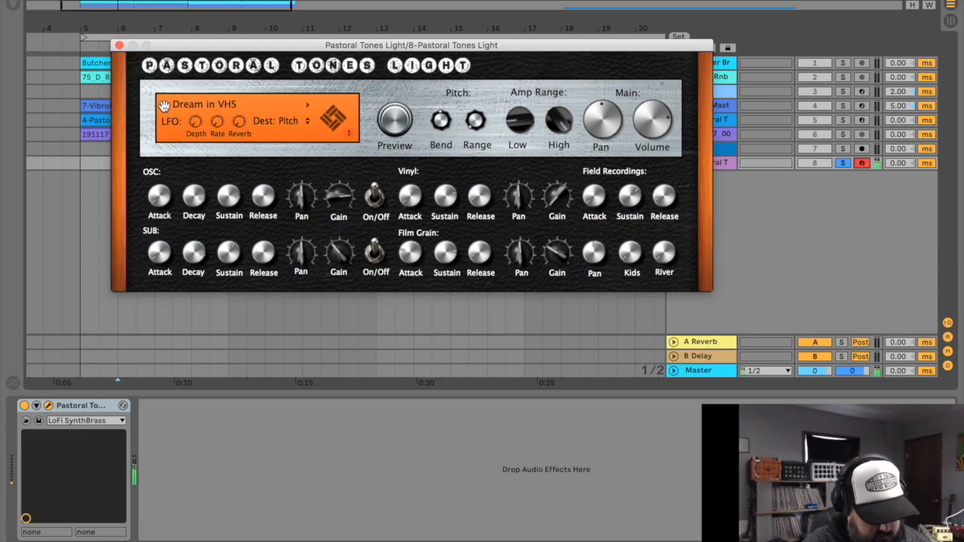
pyautogui.click(307, 106)
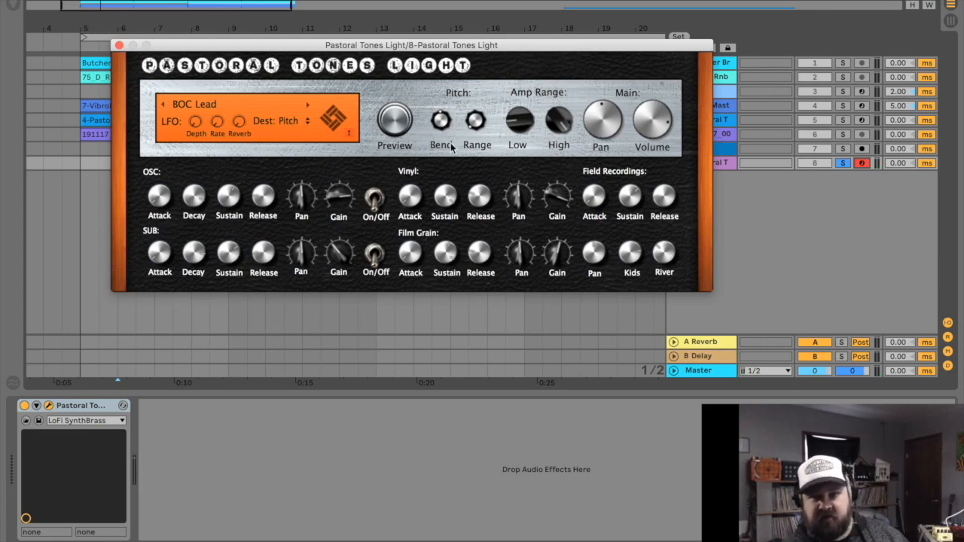
pyautogui.press('super+alt+p')
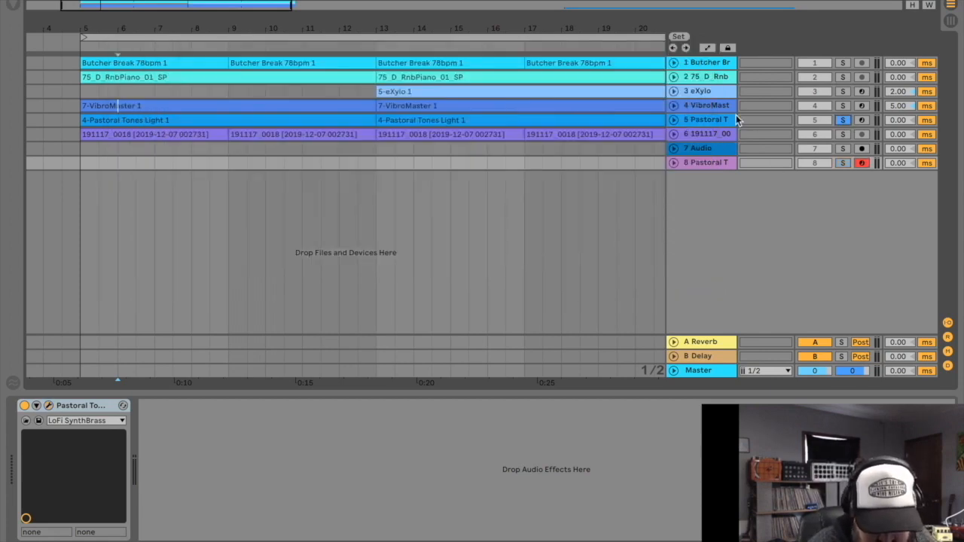
# Expand track 5 to audition it soloed with track 6, then clear the solos, collapse all tracks, and return to bar 5
pyautogui.click(674, 120)
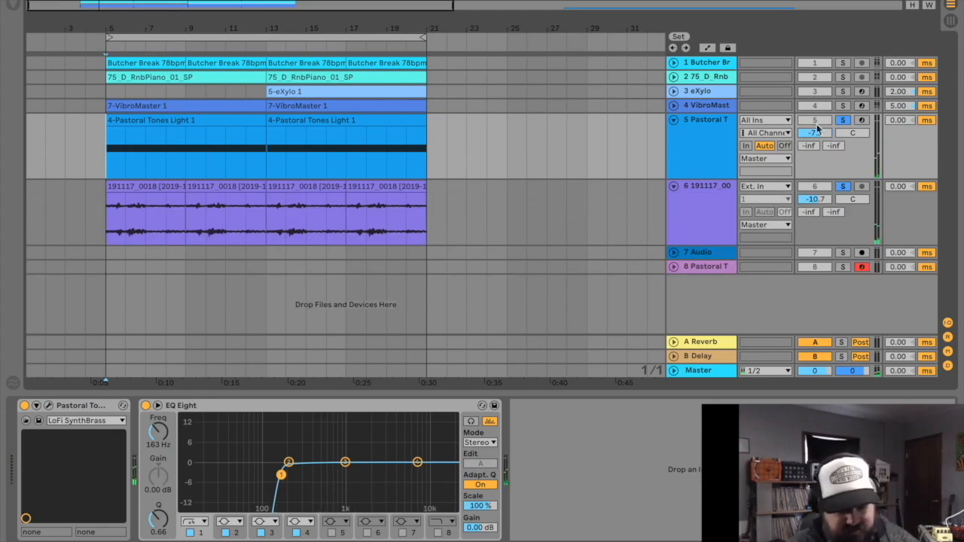
pyautogui.click(843, 122)
pyautogui.keyDown('alt'); pyautogui.click(674, 120); pyautogui.keyUp('alt')
pyautogui.click(103, 150)
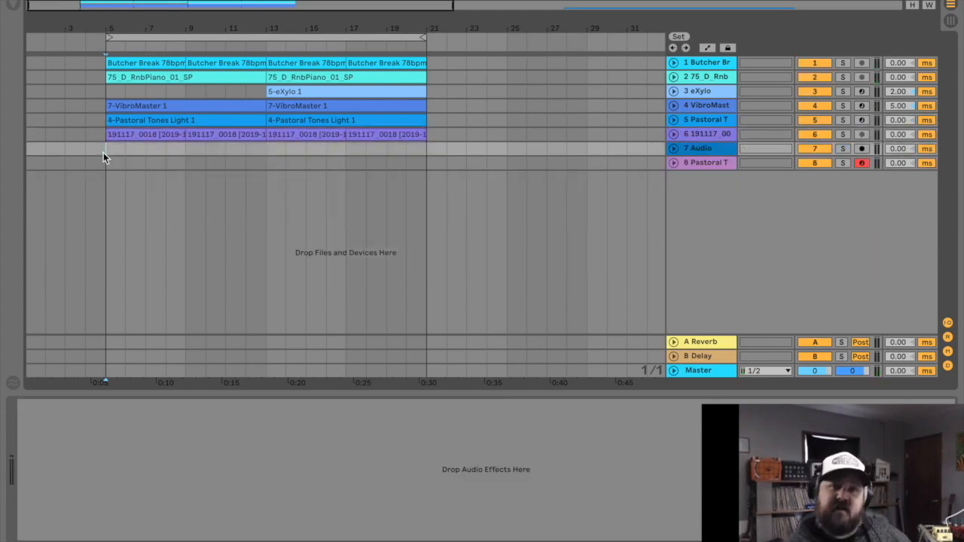